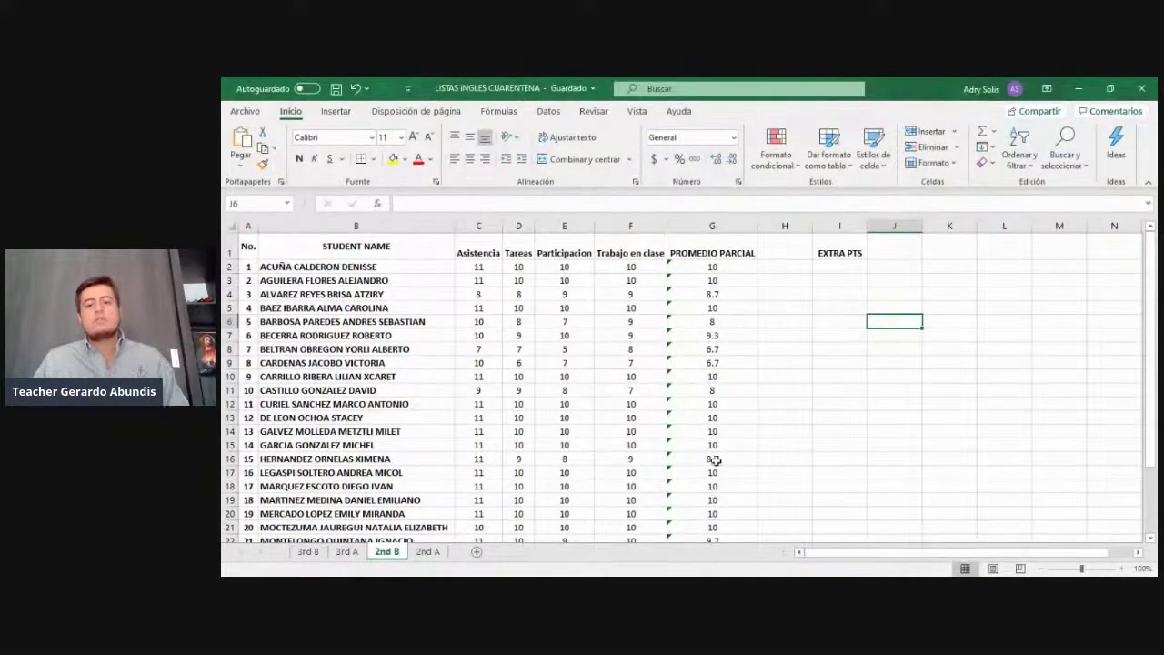
Step: Review the grades and PROMEDIO PARCIAL of the first two students, in rows 2 and 3 of the 2nd B sheet
click(408, 269)
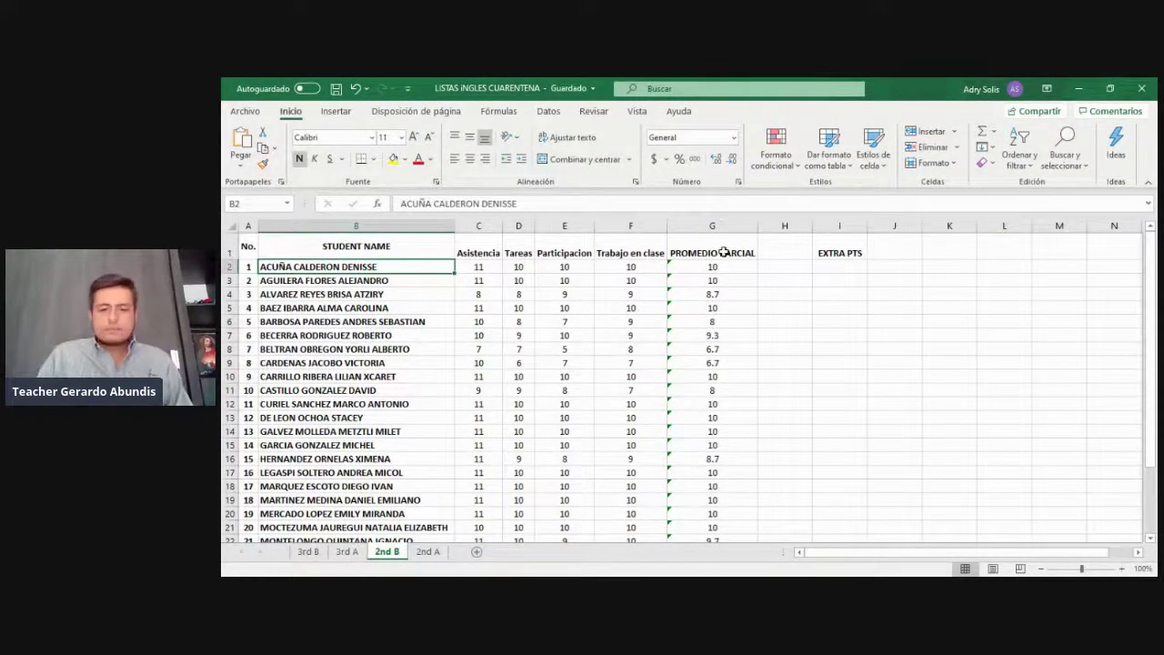
key(Right)
key(Right)
key(Right)
key(Right)
key(Right)
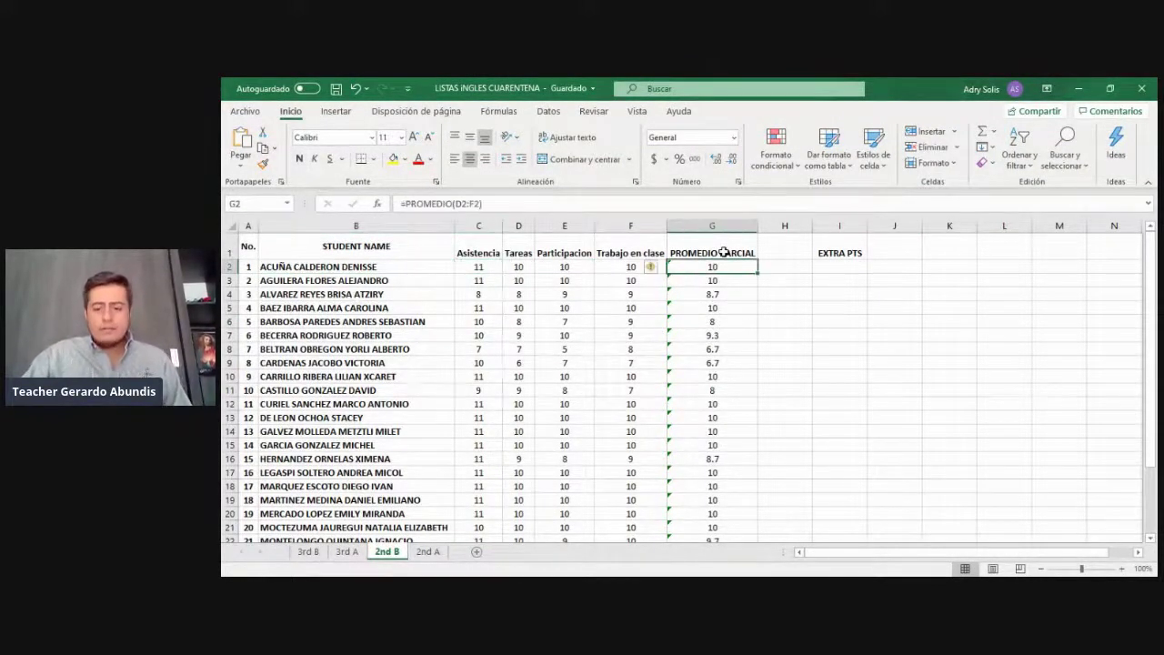
key(Down)
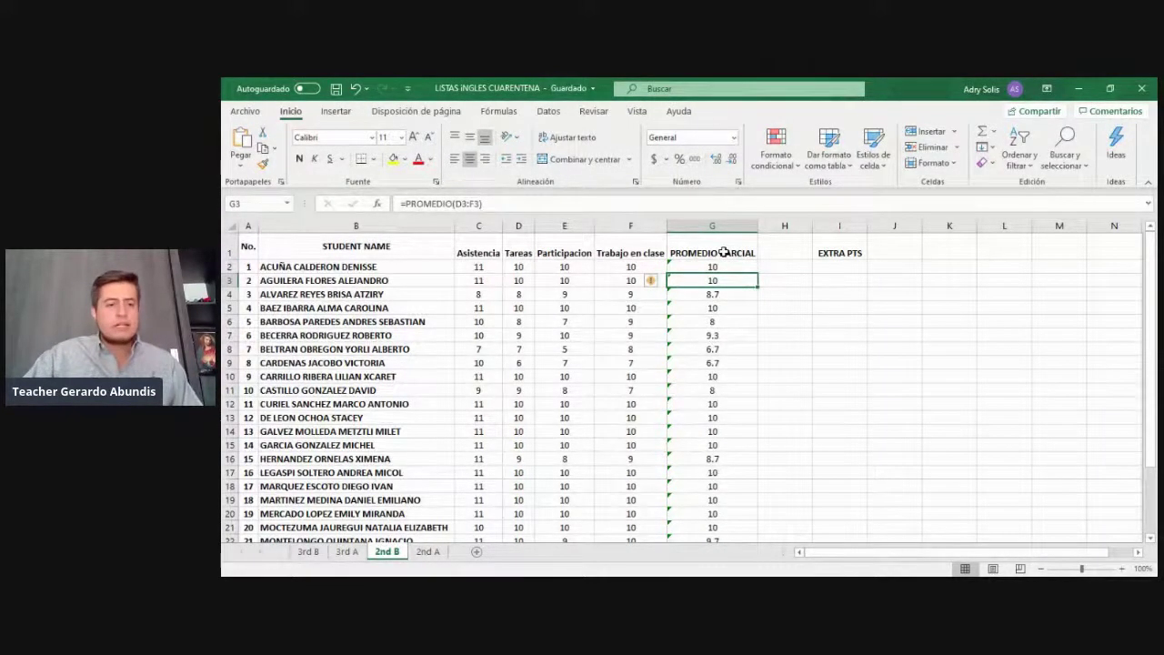
key(Left)
key(Left)
key(Left)
key(Right)
key(Right)
key(Right)
Step: Review the attendance, grades and partial average of the students in rows 4 and 5
key(Down)
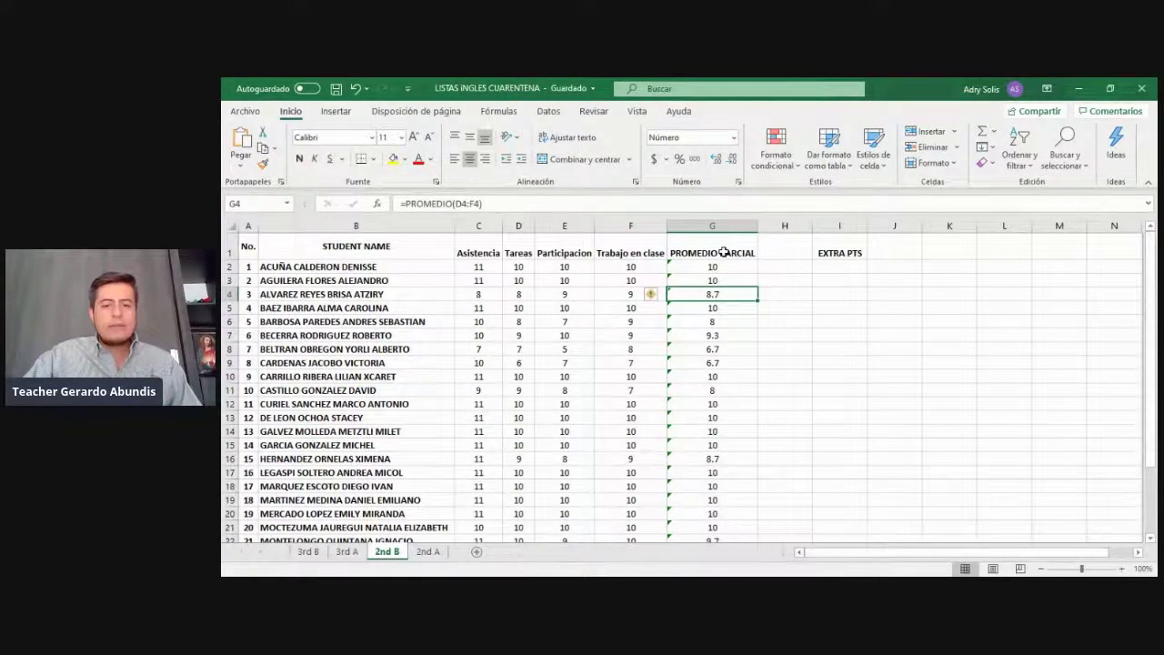
key(Left)
key(Left)
key(Left)
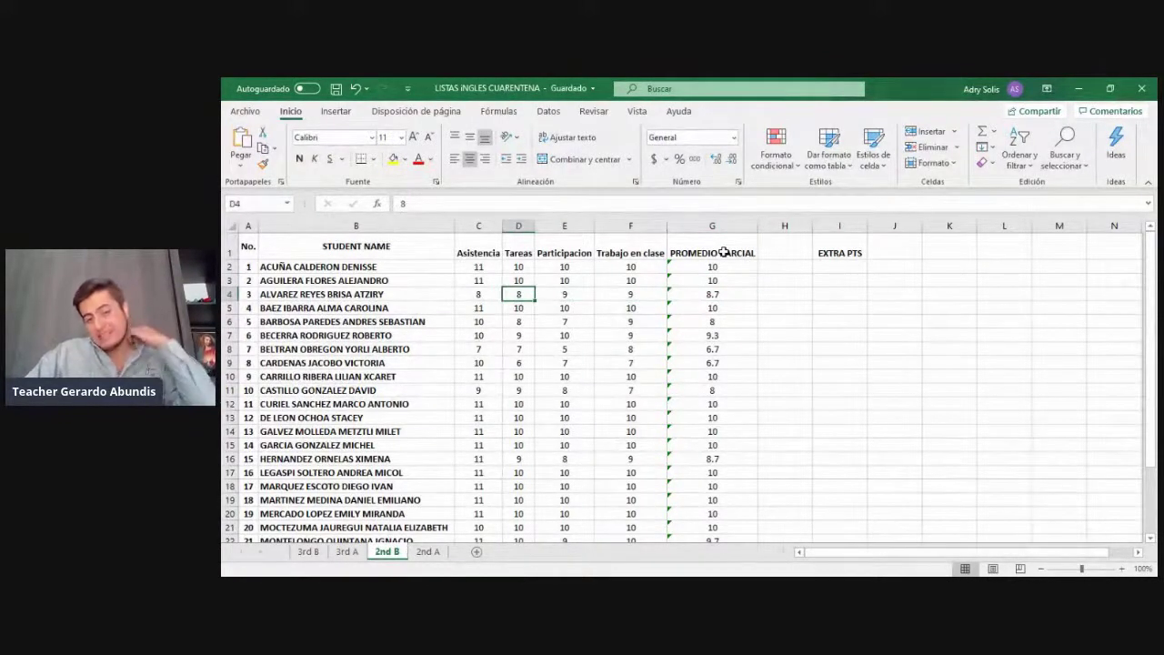
key(Left)
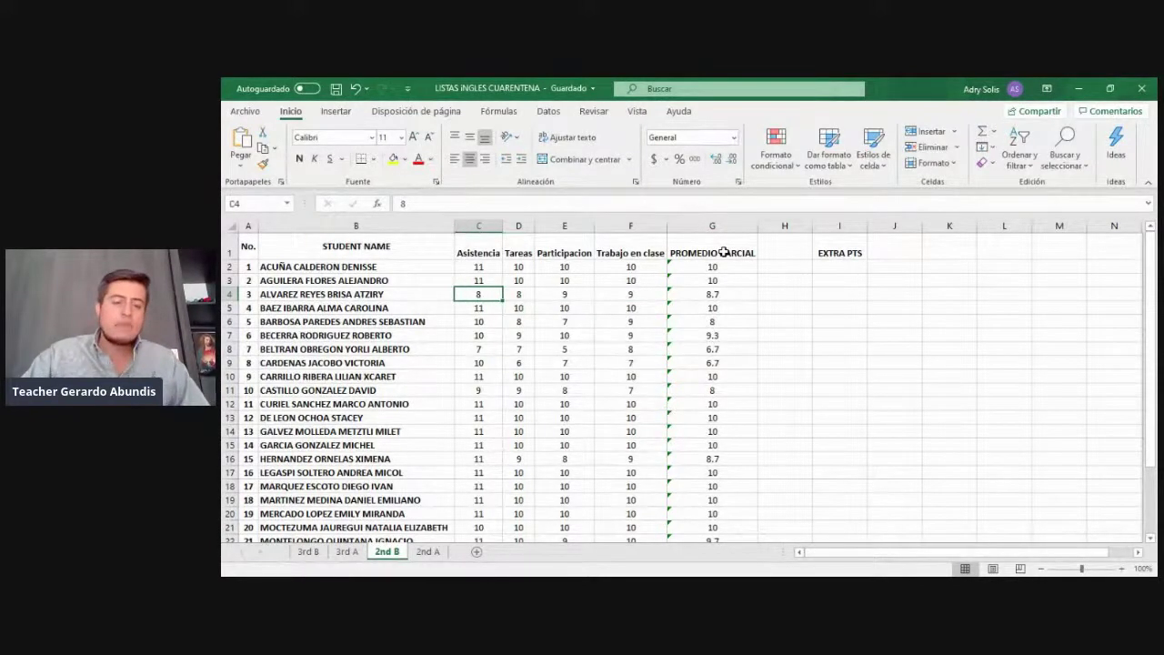
key(Right)
key(Right)
key(Right)
key(Right)
key(Right)
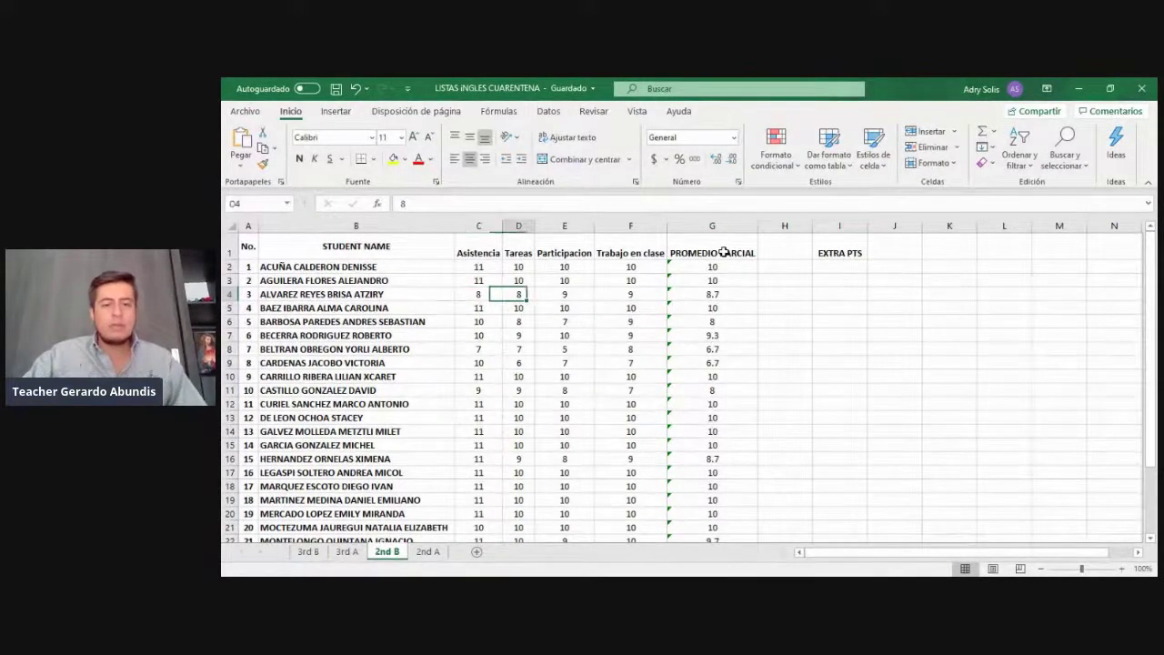
key(Left)
key(Left)
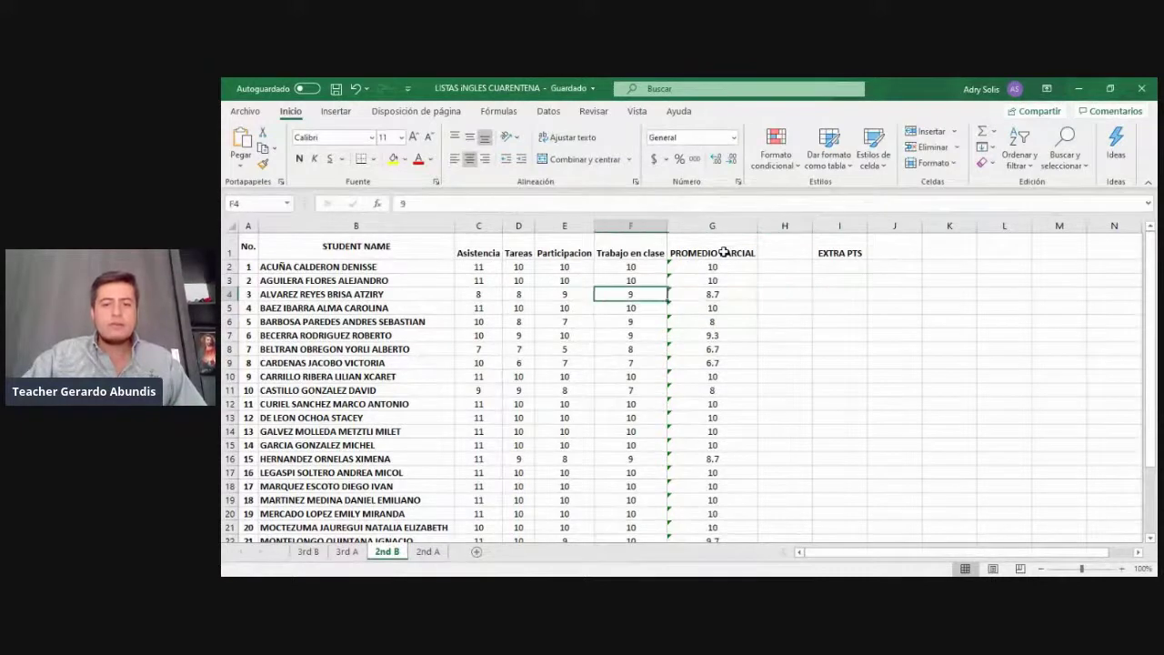
key(Right)
key(Down)
key(Left)
key(Right)
Step: Check the fifth student's attendance, homework, participation, classwork and partial average in row 6
key(Down)
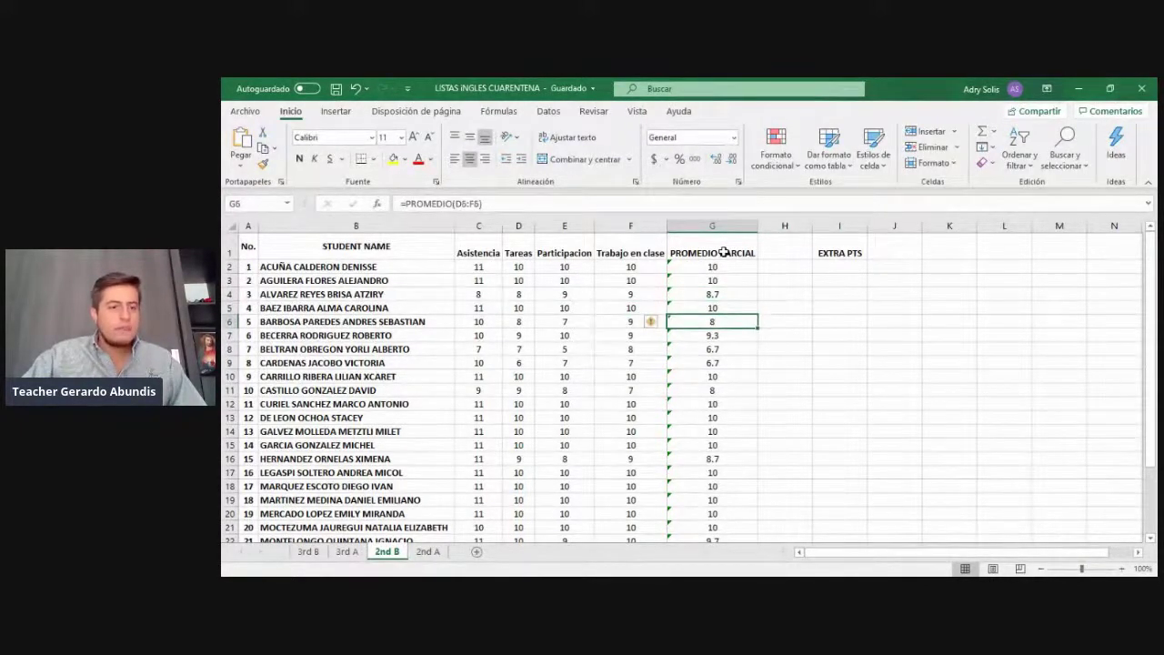
key(Left)
key(Left)
key(Left)
key(Left)
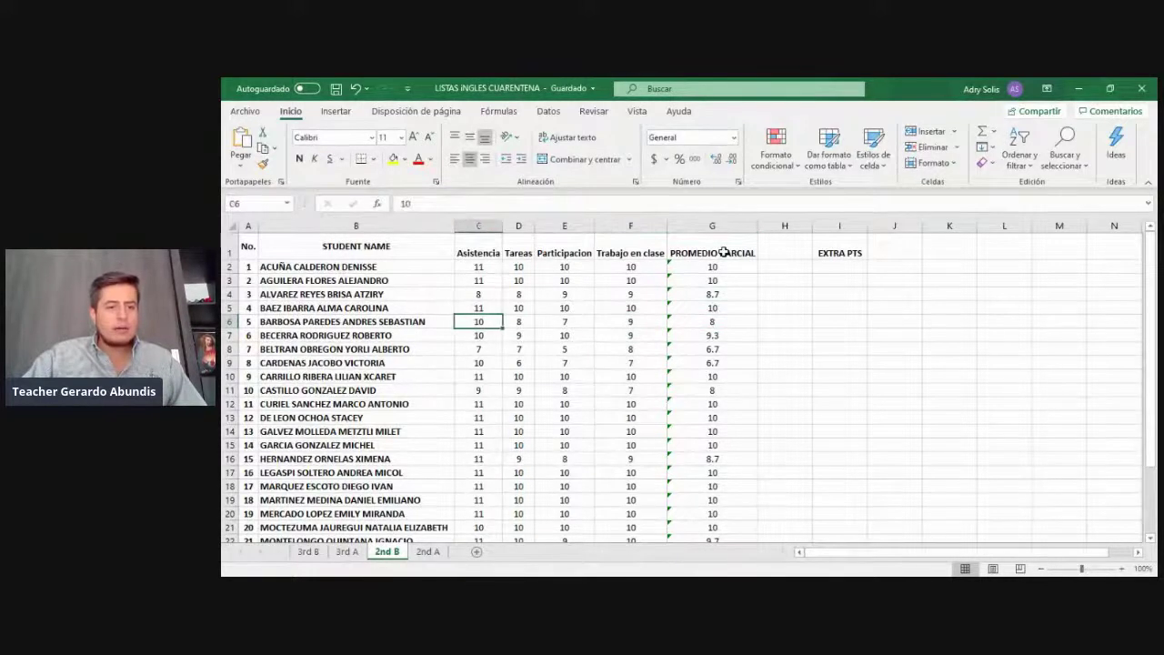
key(Right)
key(Right)
key(Right)
key(Right)
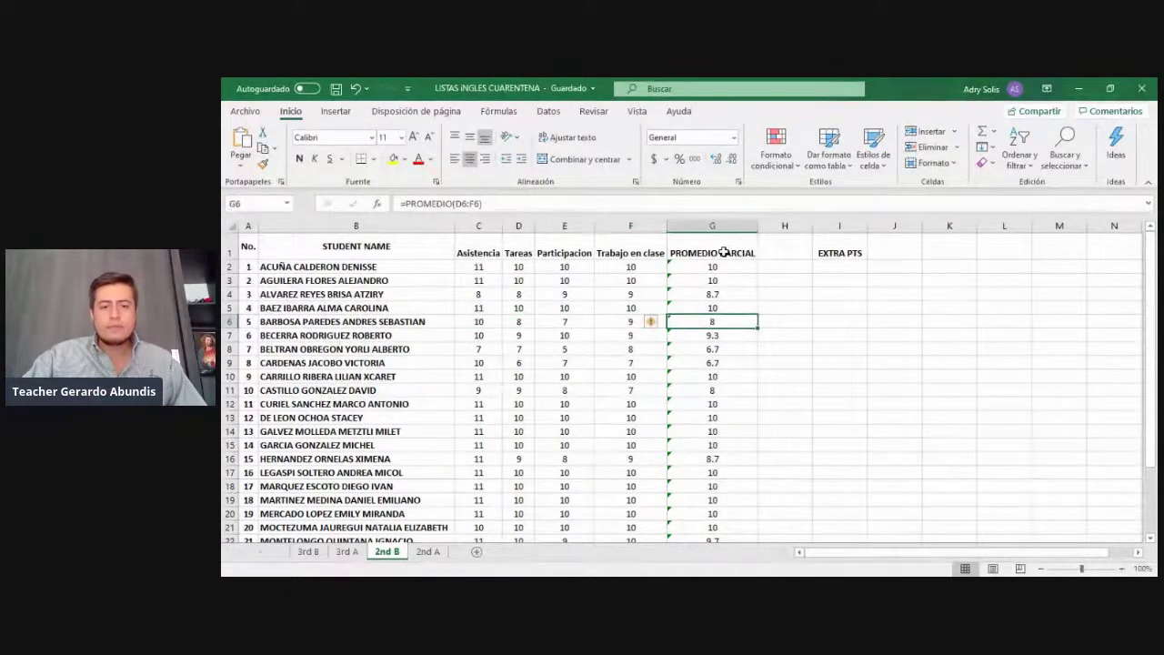
key(Left)
key(Left)
key(Left)
key(Left)
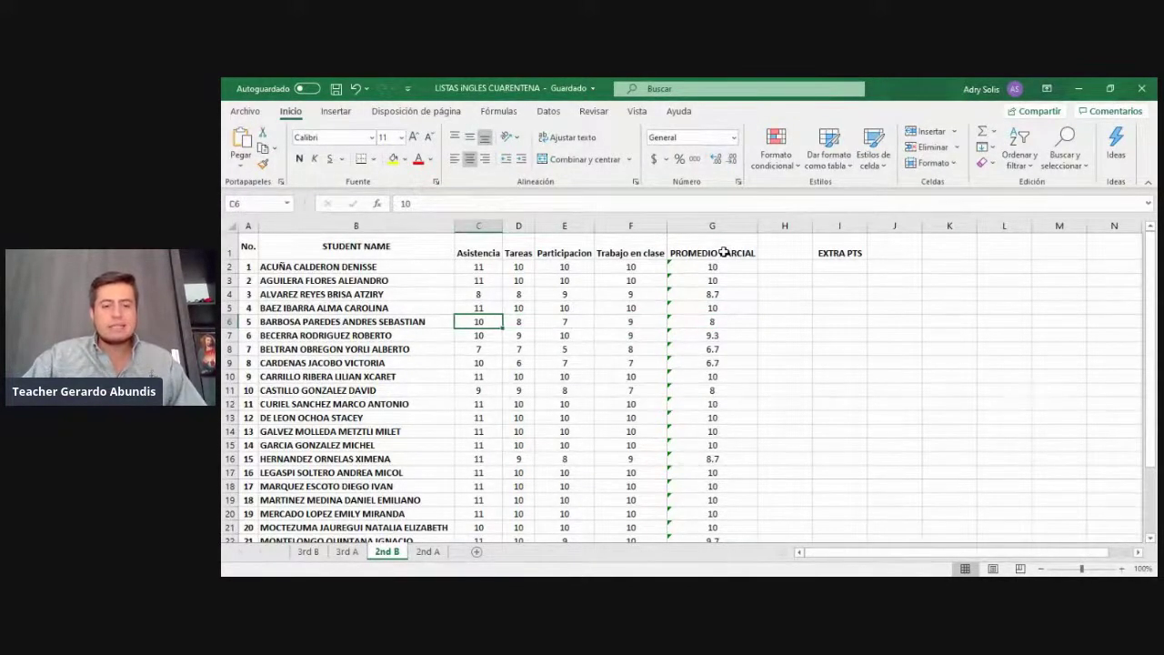
key(Right)
key(Right)
key(Right)
key(Right)
key(Right)
key(Left)
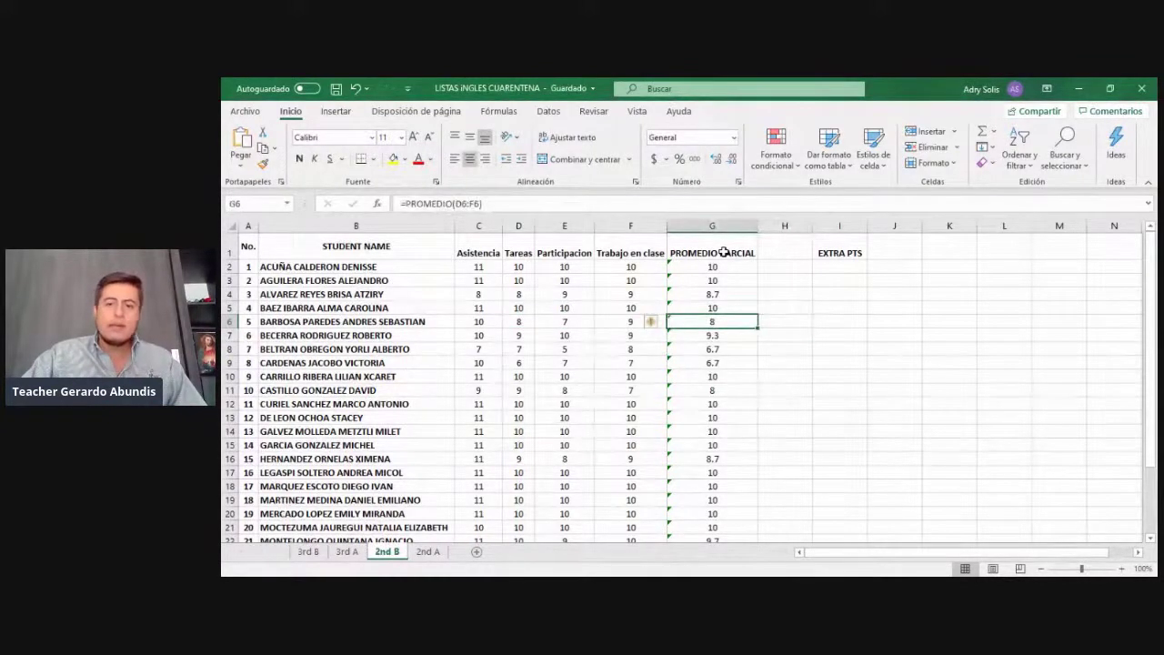
Step: Check the sixth student's scores from Asistencia through PROMEDIO PARCIAL in row 7
key(Down)
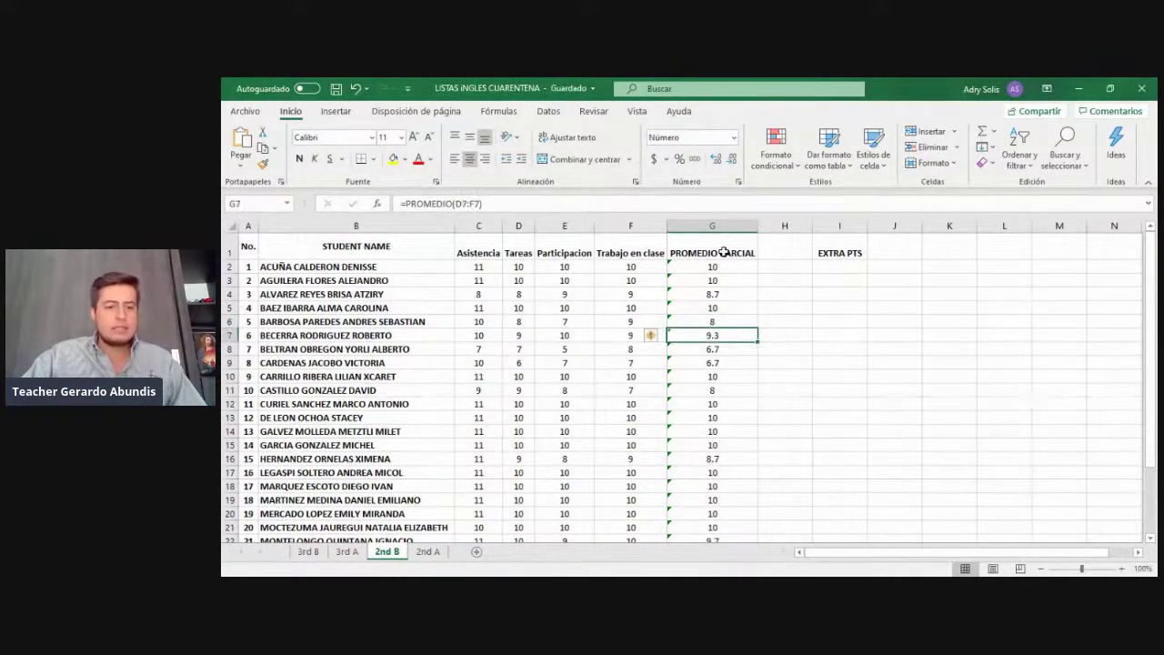
key(Left)
key(Left)
key(Left)
key(Left)
key(Right)
key(Right)
key(Right)
key(Right)
key(Left)
key(Left)
key(Left)
key(Left)
key(Right)
key(Right)
key(Right)
key(Right)
key(Down)
key(Up)
key(Down)
key(Up)
key(Down)
key(Up)
Step: Examine the seventh student's scores in row 8, including Tareas, Participacion and the partial average
key(Down)
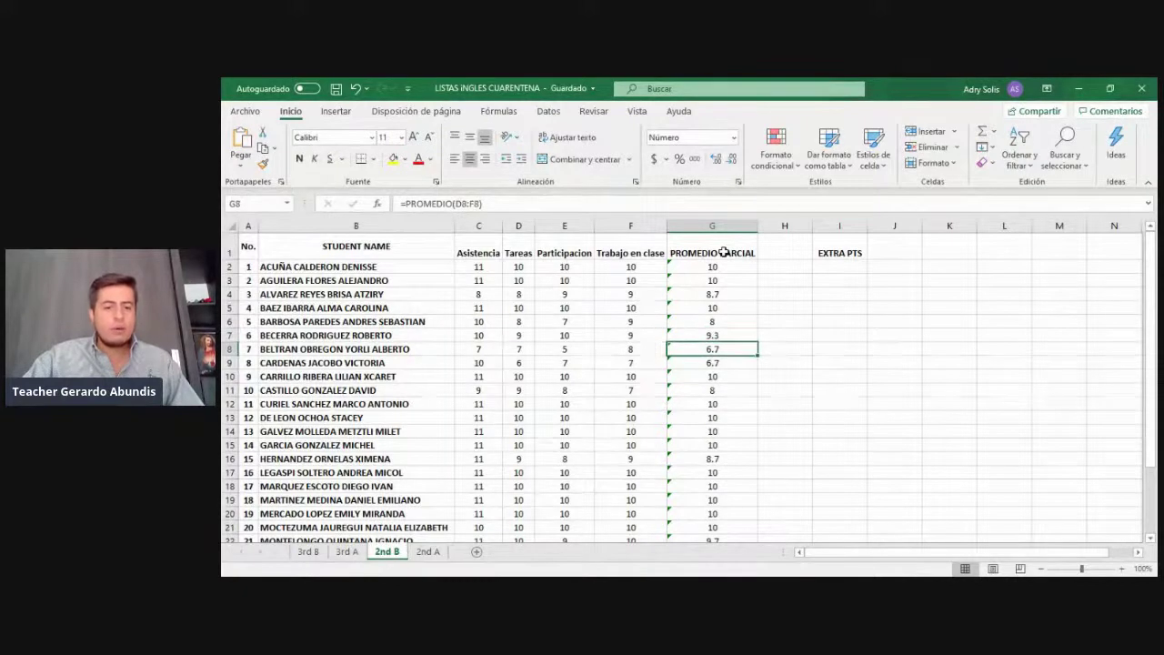
key(Left)
key(Left)
key(Left)
key(Left)
key(Right)
key(Right)
key(Right)
key(Right)
key(Right)
key(Left)
key(Left)
key(Left)
key(Left)
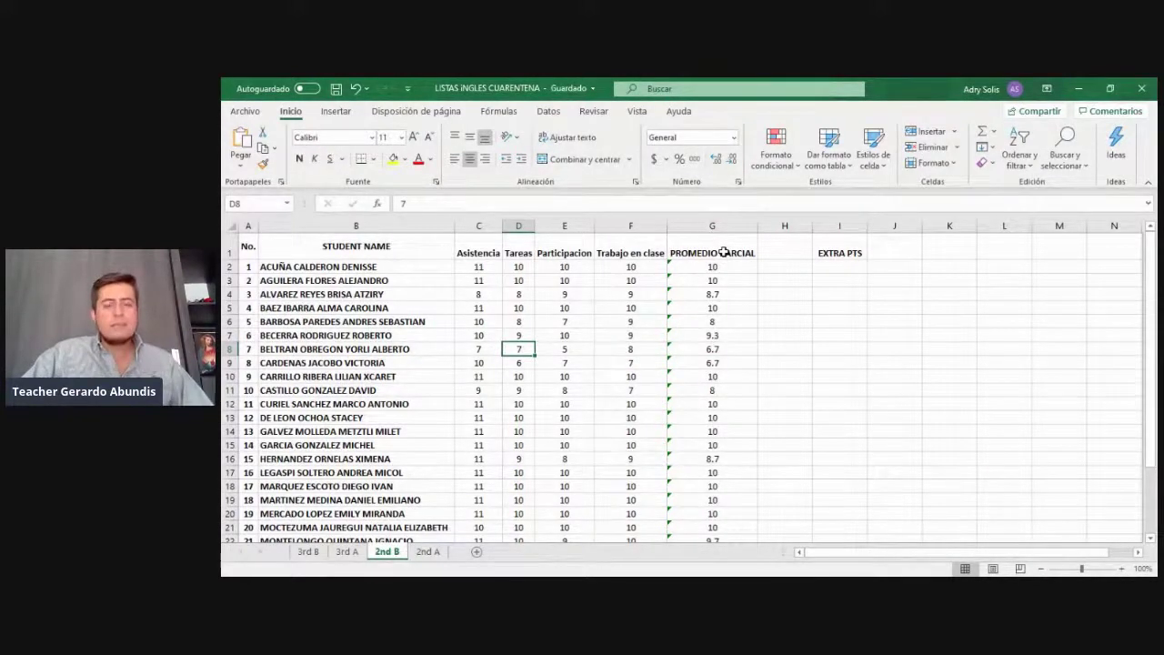
key(Right)
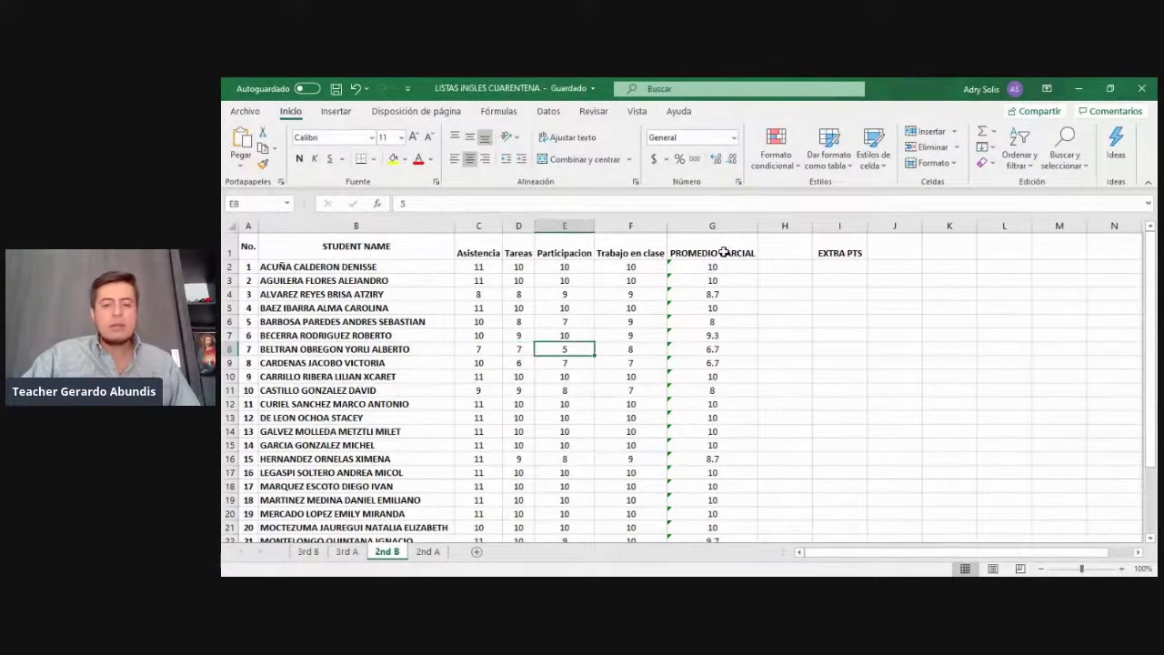
key(Right)
key(Right)
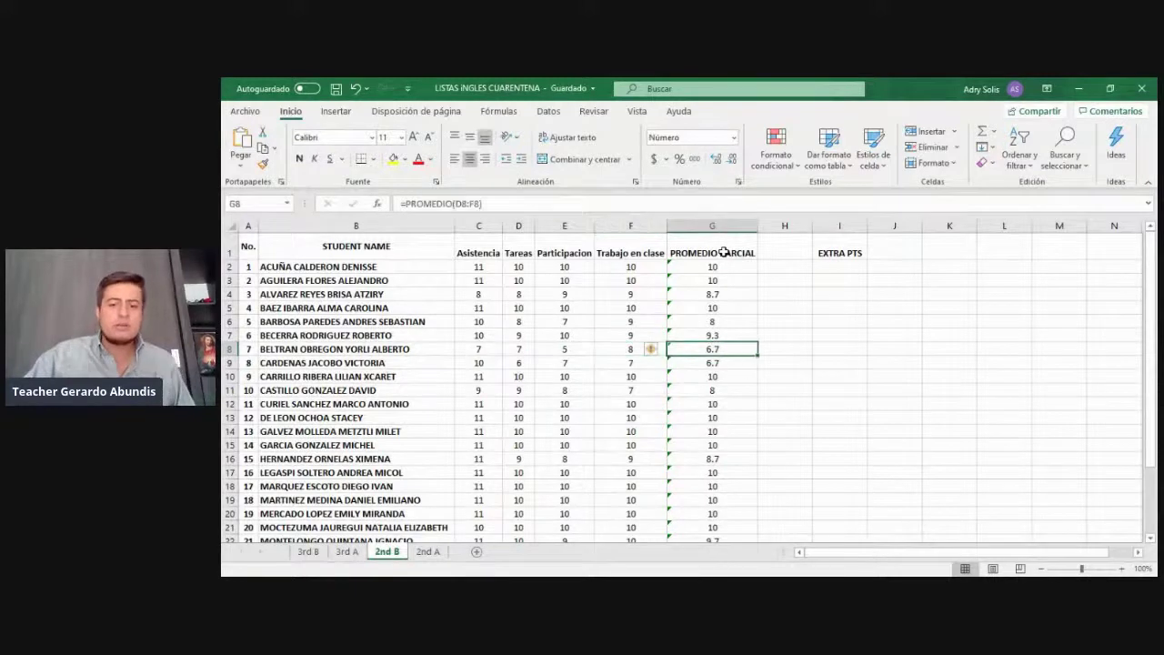
Step: Examine the eighth student's attendance, category grades and partial average in row 9
key(Down)
key(Left)
key(Left)
key(Left)
key(Left)
key(Left)
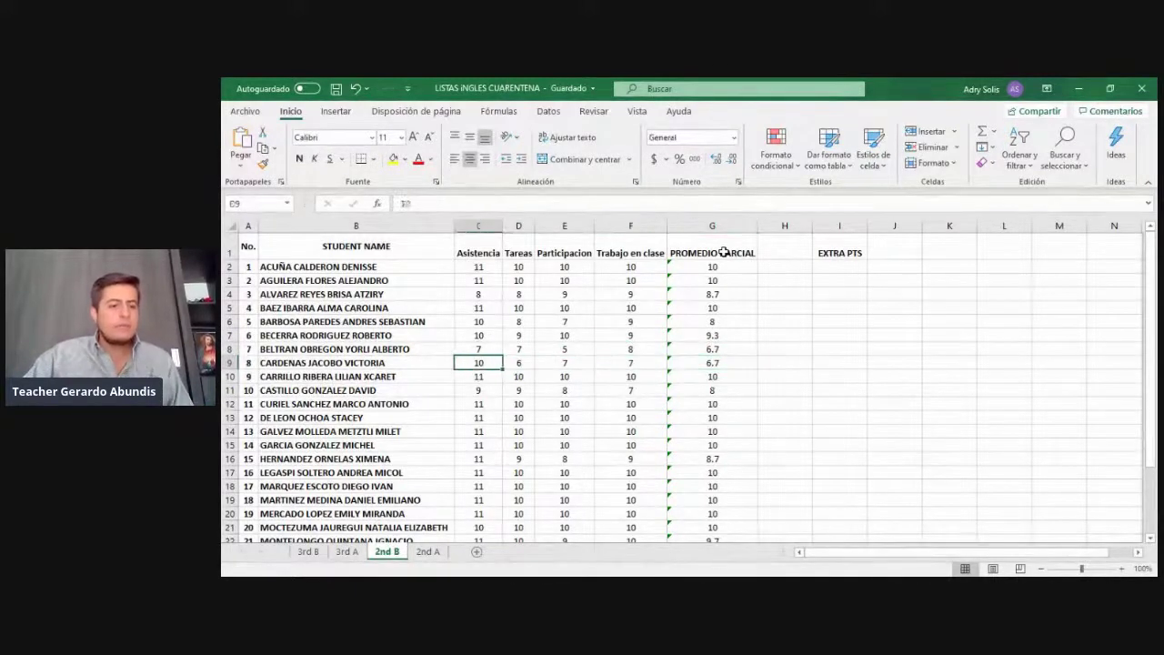
key(Right)
key(Right)
key(Right)
key(Right)
key(Right)
key(Right)
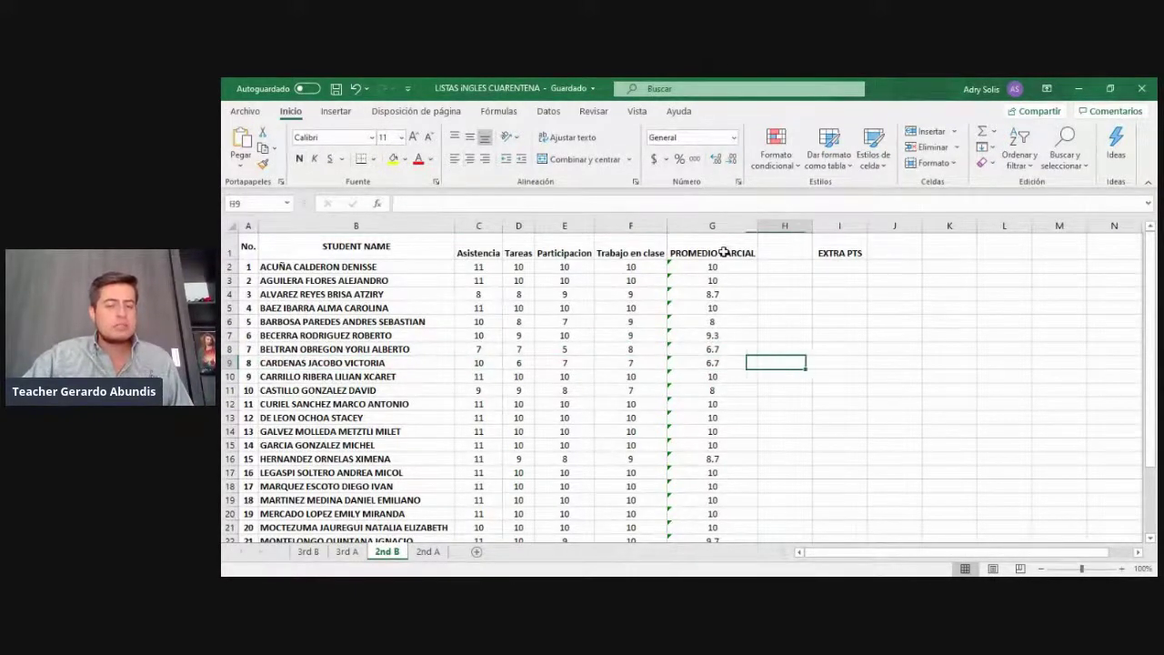
key(Left)
key(Left)
key(Left)
key(Right)
key(Right)
Step: Review the ninth student's attendance, category grades and PROMEDIO PARCIAL in row 10
key(Down)
key(Down)
key(Left)
key(Left)
key(Left)
key(Up)
key(Up)
key(Left)
key(Down)
key(Right)
key(Right)
key(Right)
key(Right)
key(Left)
key(Left)
key(Left)
key(Left)
key(Right)
key(Right)
key(Right)
key(Right)
key(Left)
key(Left)
key(Right)
key(Right)
Step: Review the tenth student's attendance, category grades and partial average in row 11
key(Down)
key(Left)
key(Left)
key(Left)
key(Left)
key(Left)
key(Right)
key(Right)
key(Right)
key(Right)
key(Right)
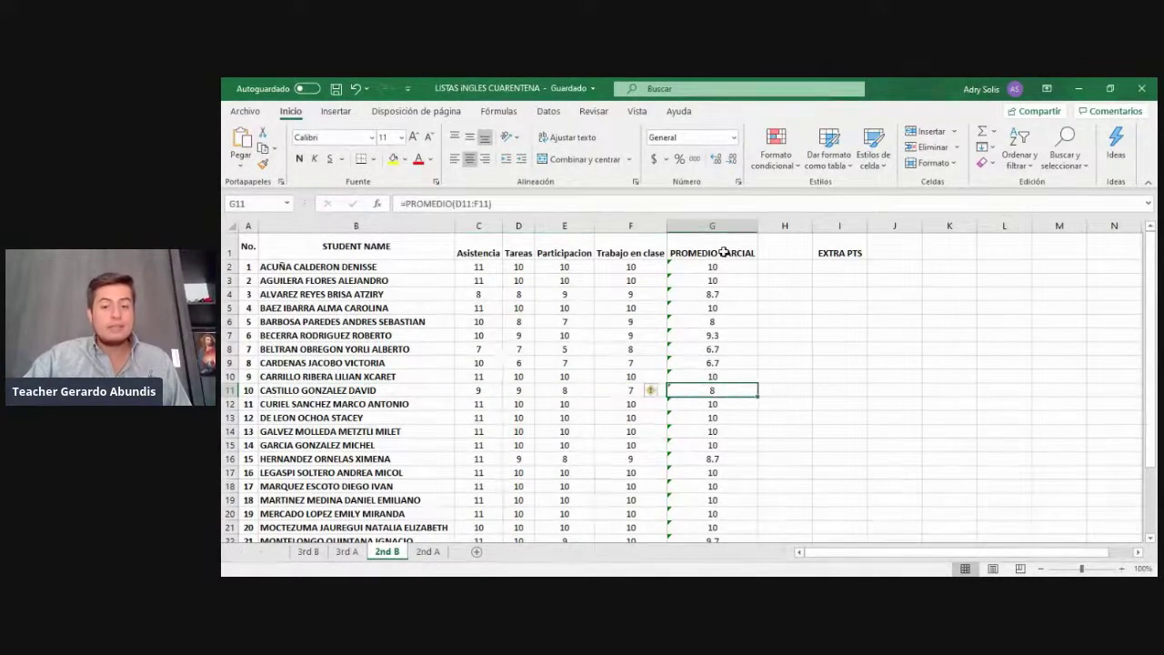
key(Down)
key(Left)
key(Up)
key(Left)
key(Left)
key(Left)
key(Left)
key(Right)
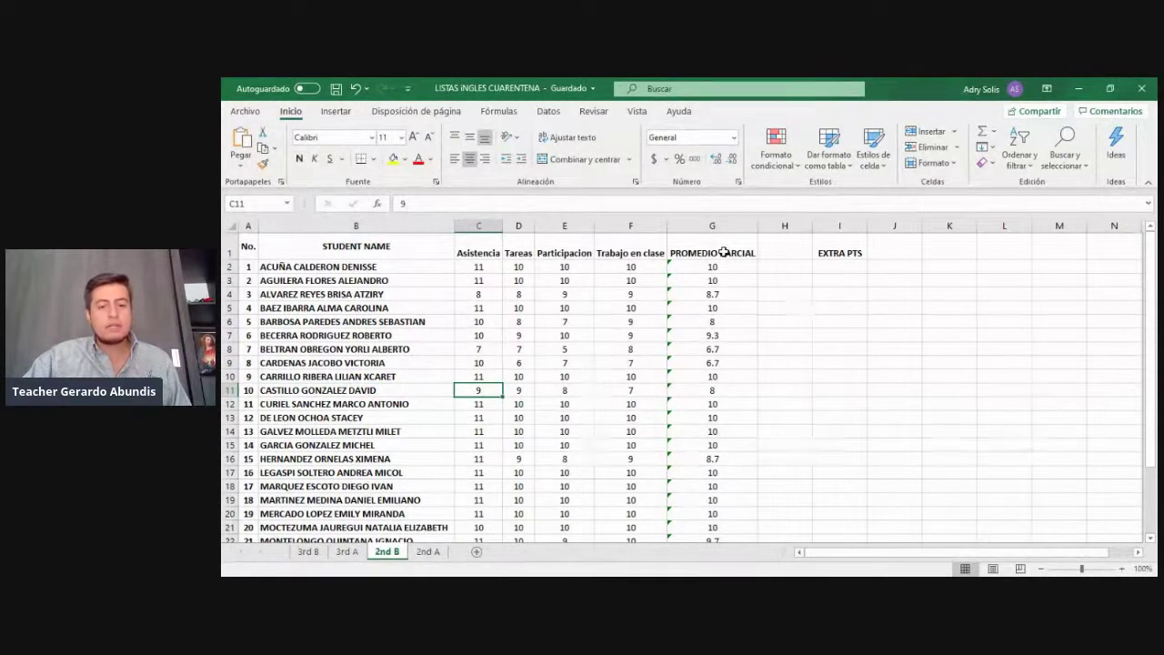
key(Right)
key(Right)
key(Left)
key(Left)
Step: Look down the roster from the attendance in row 12 to the student name in row 15
key(Down)
key(Up)
key(Down)
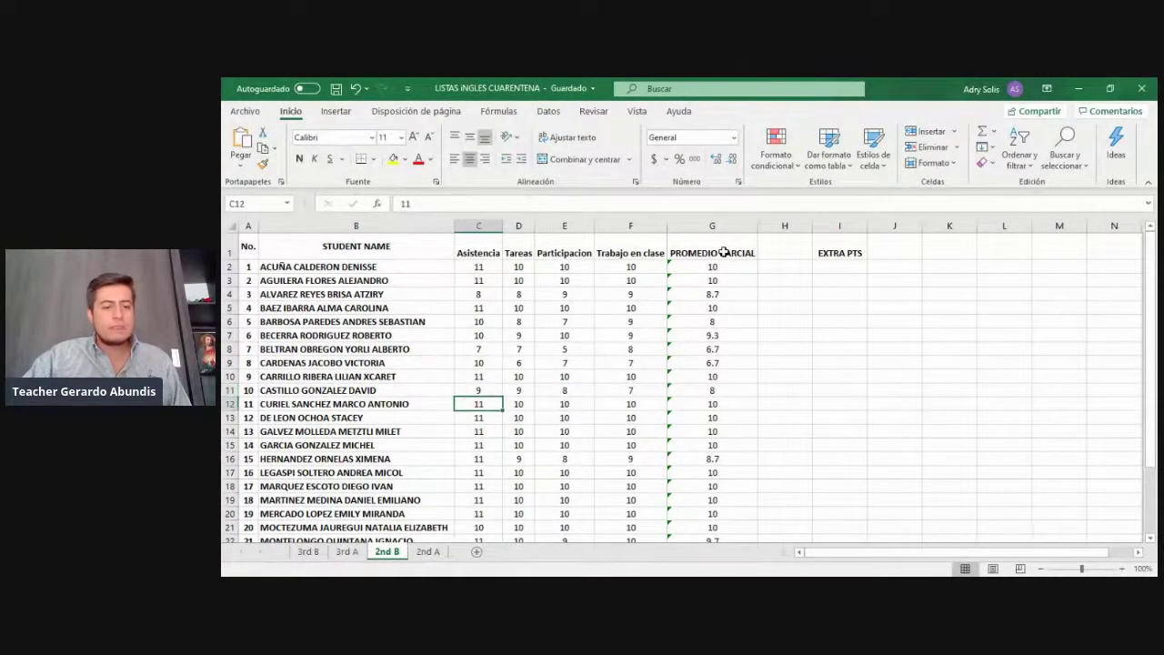
key(Down)
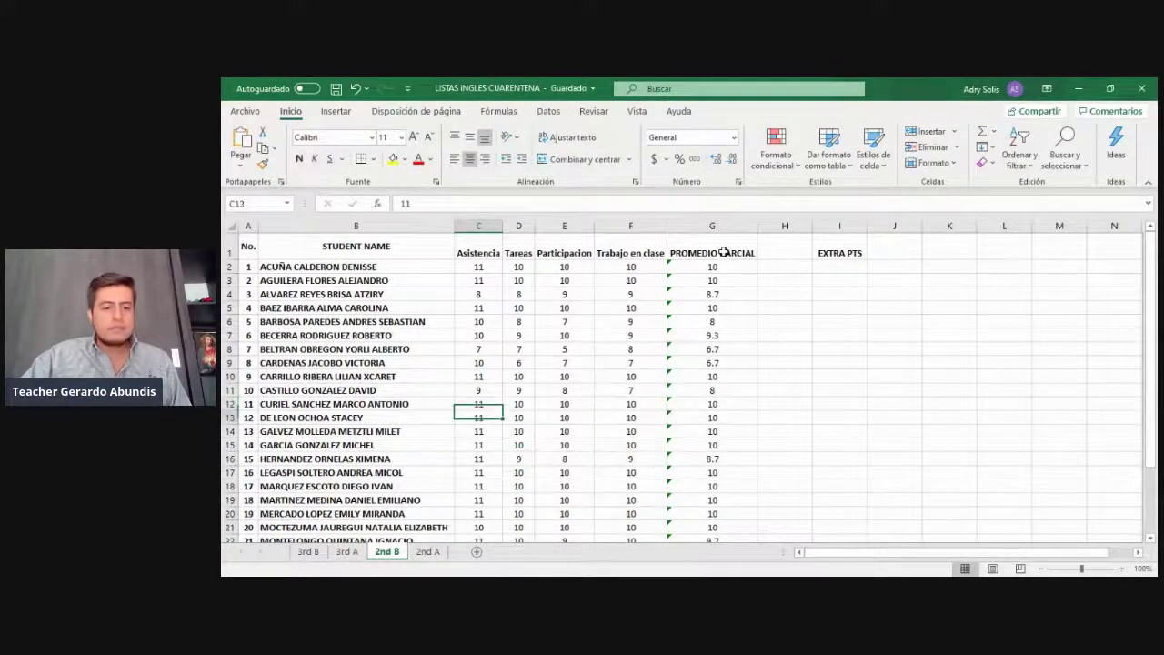
key(Left)
key(Down)
key(Down)
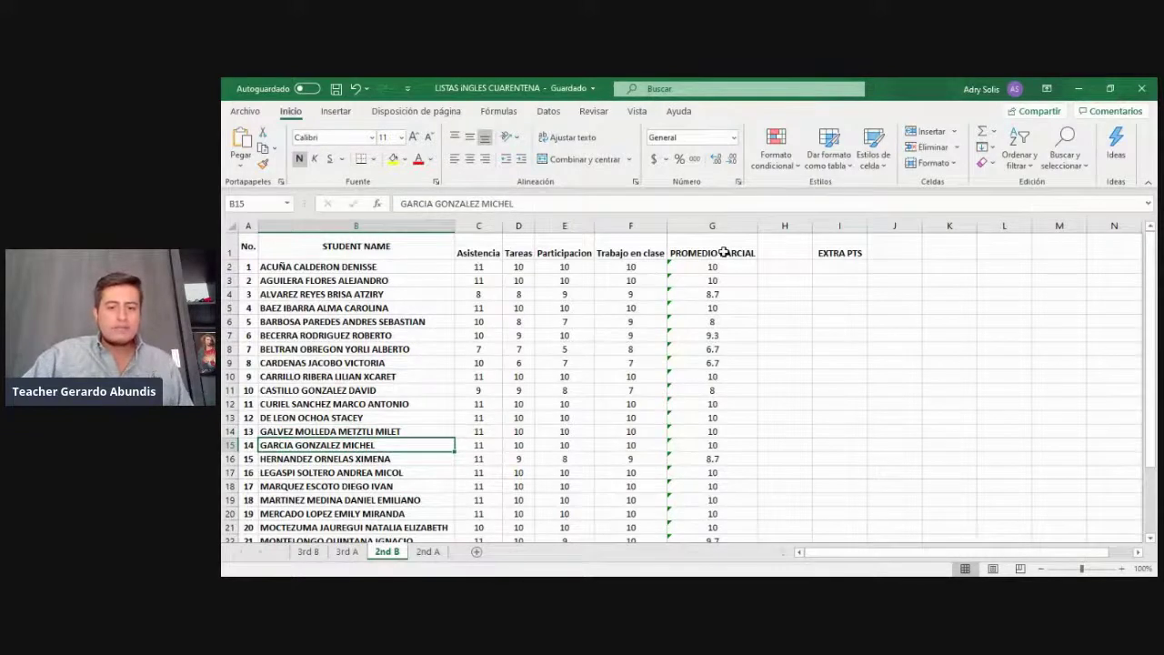
Step: Review the fifteenth student's attendance, category grades and partial average in row 16
key(Down)
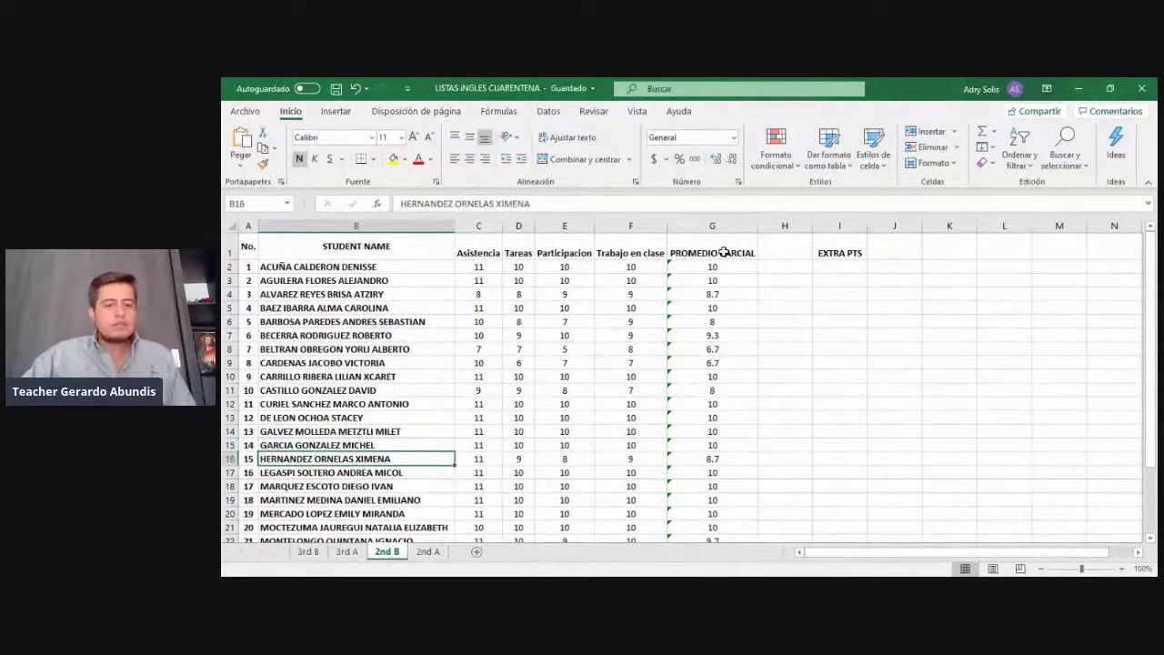
key(Right)
key(Right)
key(Right)
key(Right)
key(Left)
key(Left)
key(Left)
key(Right)
key(Right)
key(Right)
key(Right)
key(Right)
key(Left)
key(Left)
key(Left)
key(Left)
key(Left)
key(Left)
Step: Look down the roster of student names from row 17 to row 21
key(Down)
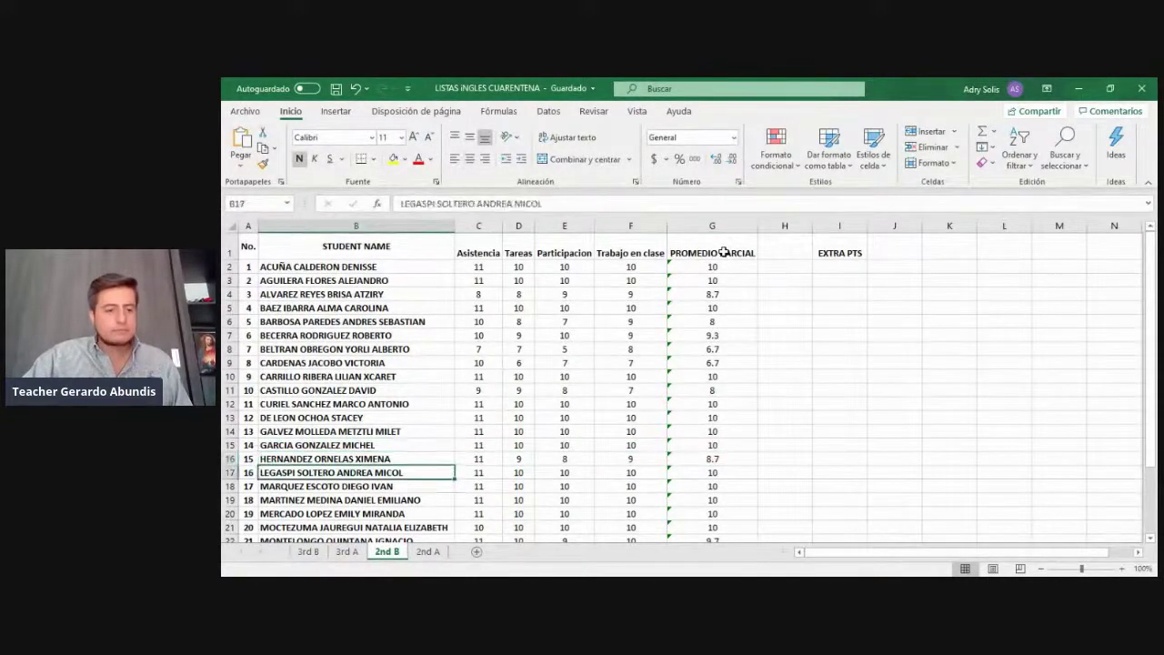
key(Down)
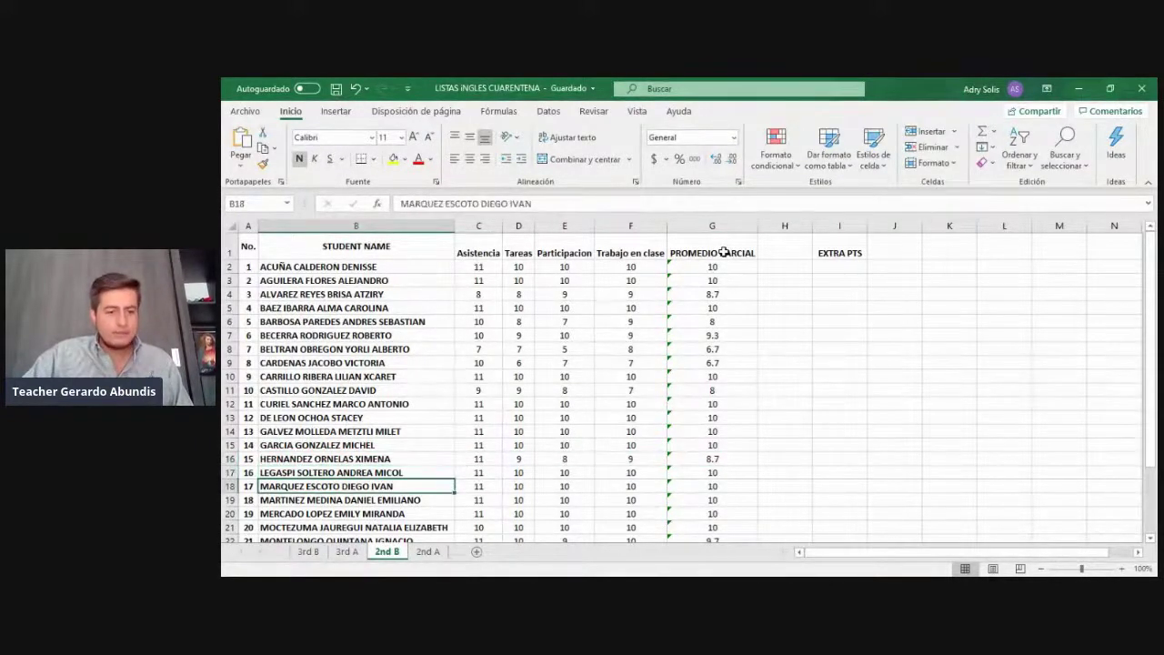
key(Down)
key(Down)
key(Up)
key(Down)
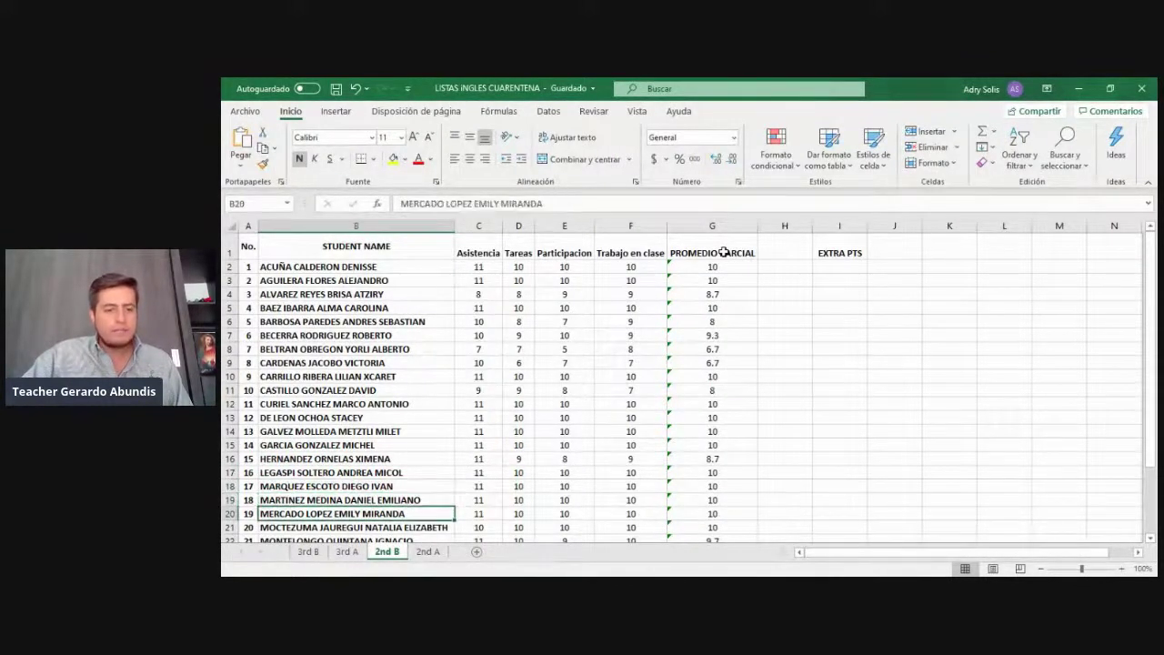
key(Down)
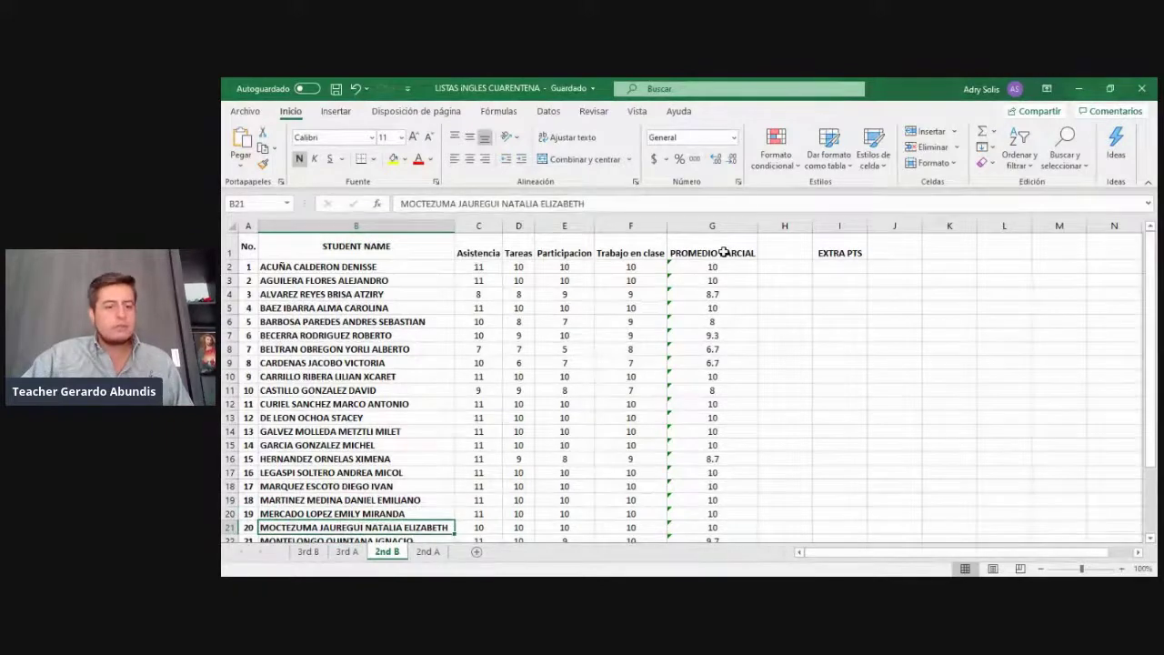
key(Down)
key(Up)
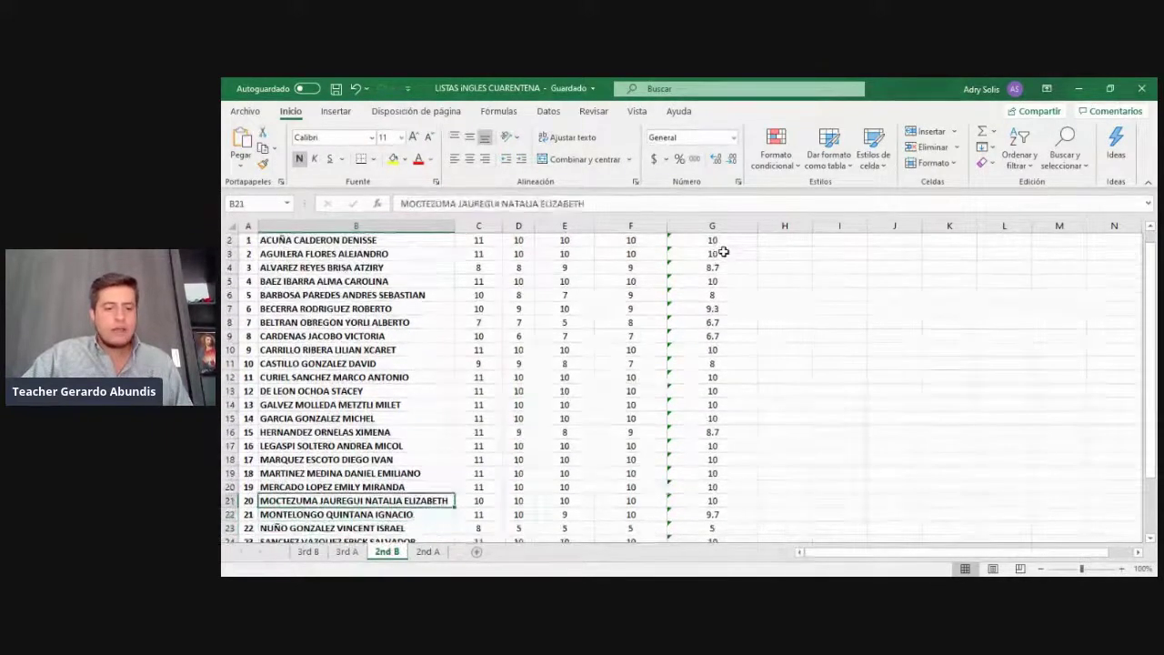
Step: Check the twentieth student's Asistencia and Tareas values in row 21
key(Right)
key(Right)
key(Left)
key(Right)
key(Left)
key(Left)
key(Right)
key(Right)
key(Left)
key(Left)
key(Right)
Step: Review the twenty-first student's attendance, category grades and PROMEDIO PARCIAL in row 22
key(Down)
key(Down)
key(Up)
key(Right)
key(Right)
key(Right)
key(Right)
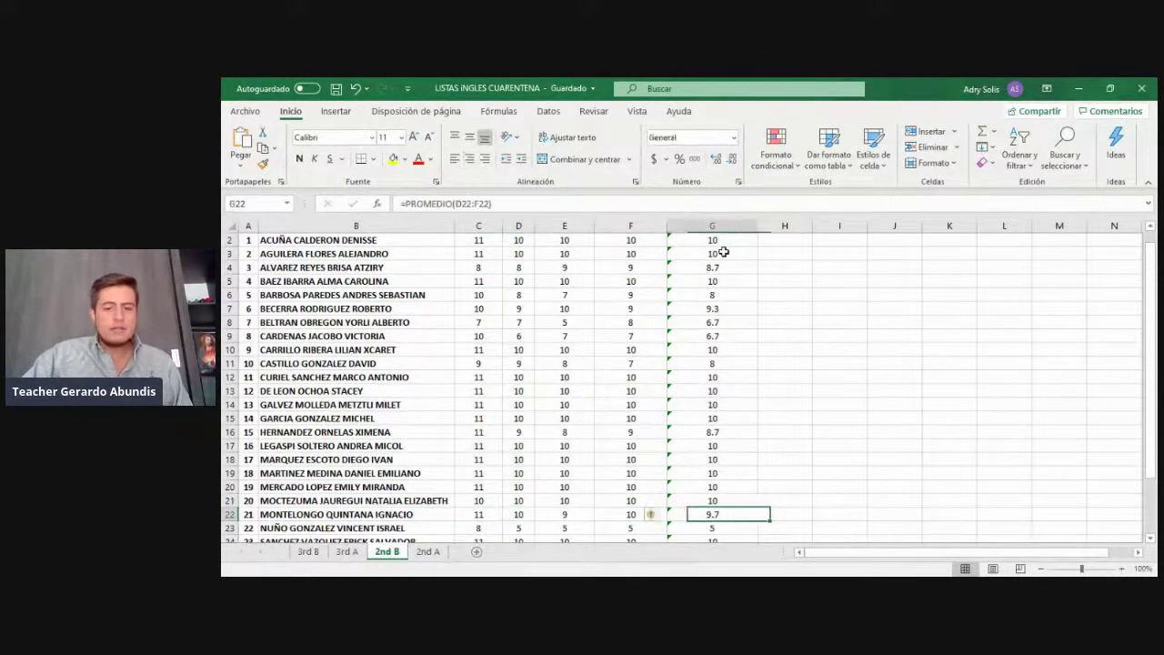
key(Left)
key(Left)
key(Left)
key(Right)
key(Left)
key(Left)
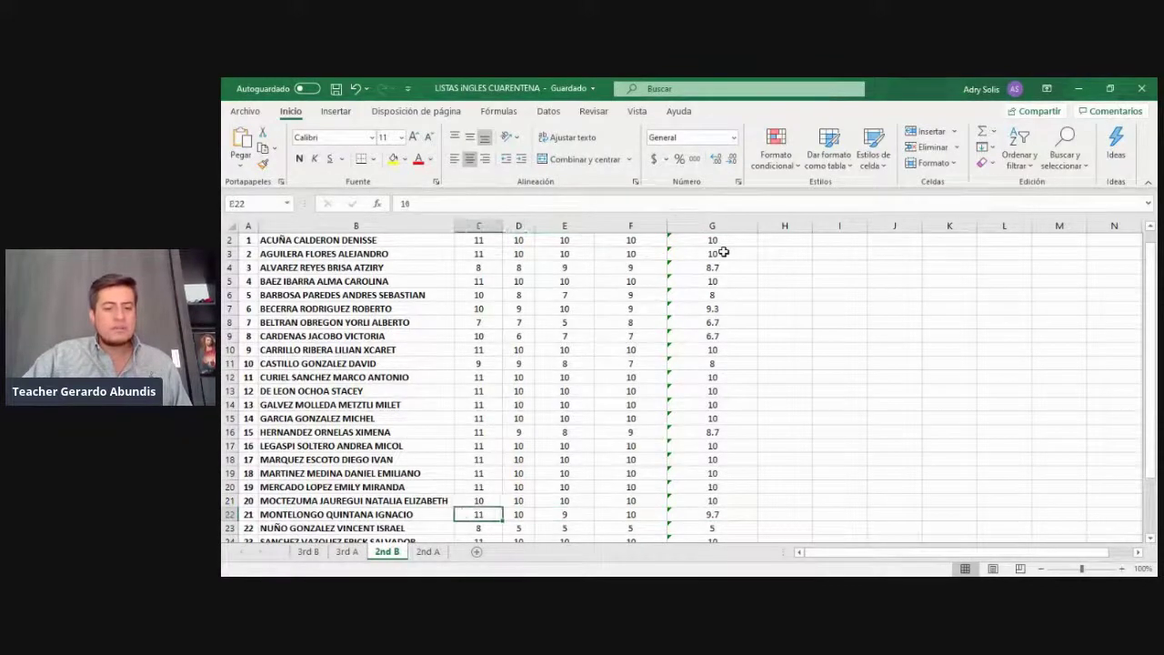
Step: Examine the twenty-second student's attendance, category grades and partial average in row 23
key(Left)
key(Down)
key(Down)
key(Down)
key(Down)
key(Up)
key(Up)
key(Up)
key(Right)
key(Left)
key(Right)
key(Right)
key(Right)
key(Right)
key(Right)
key(Right)
key(Left)
key(Left)
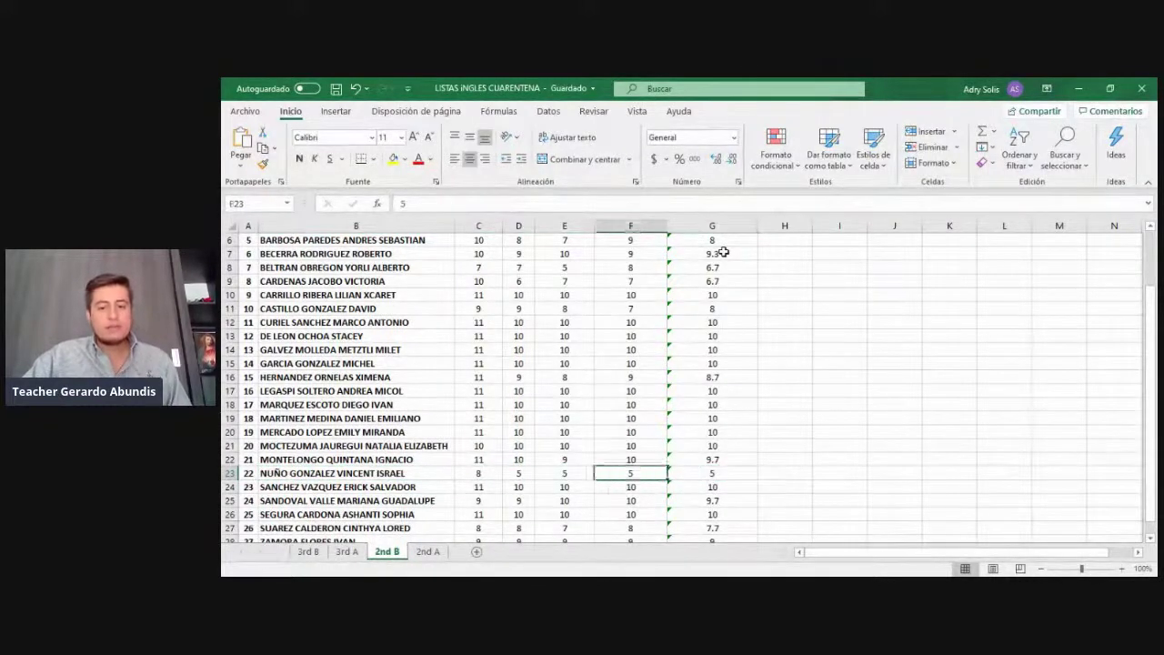
key(Left)
key(Left)
key(Left)
key(Left)
Step: Check the twenty-third student's attendance and Tareas grade in row 24
key(Down)
key(Right)
key(Right)
key(Left)
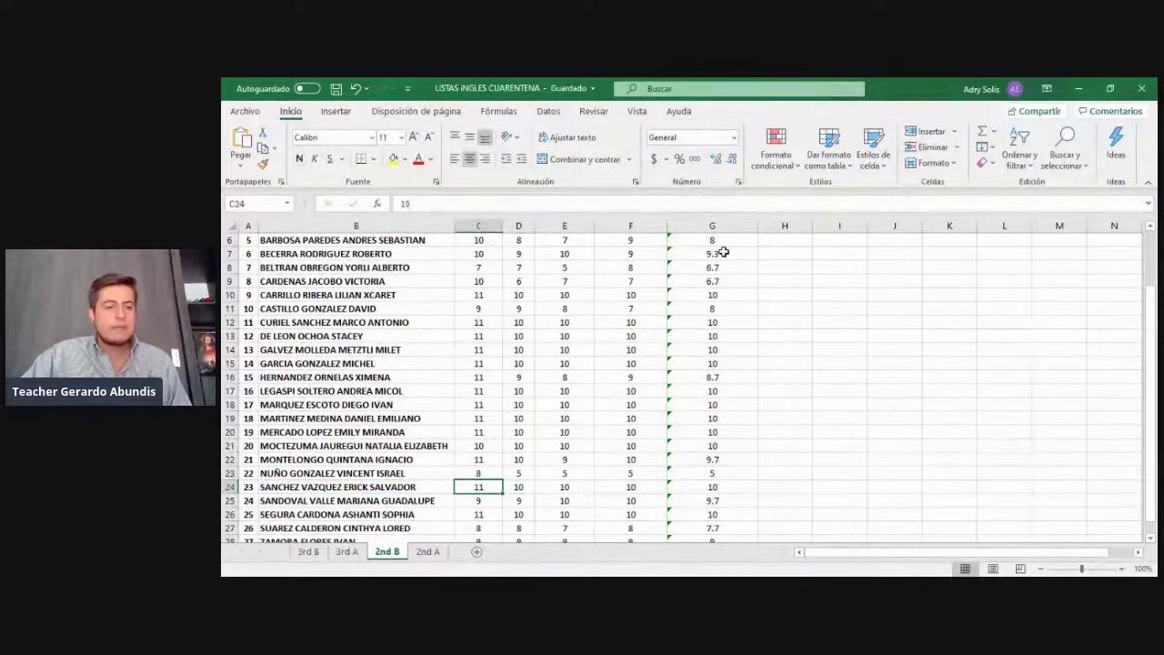
Step: Review the twenty-fourth student's attendance, category grades and partial average in row 25
key(Down)
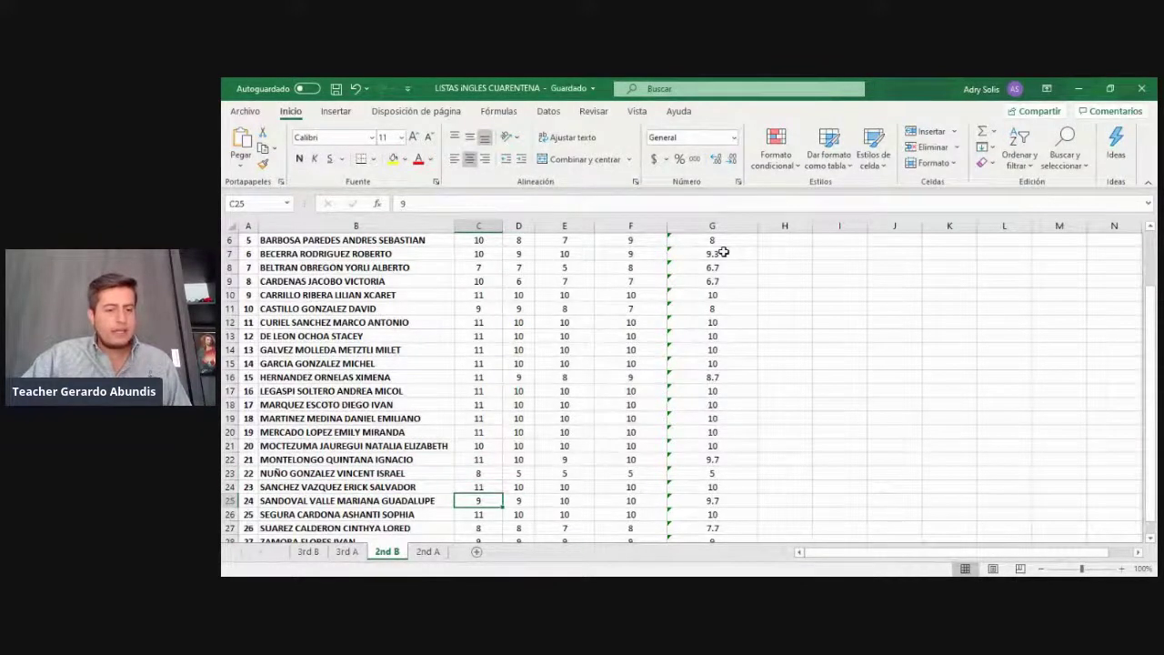
key(Right)
key(Right)
key(Right)
key(Right)
key(Right)
key(Left)
key(Left)
key(Left)
key(Left)
key(Left)
key(Left)
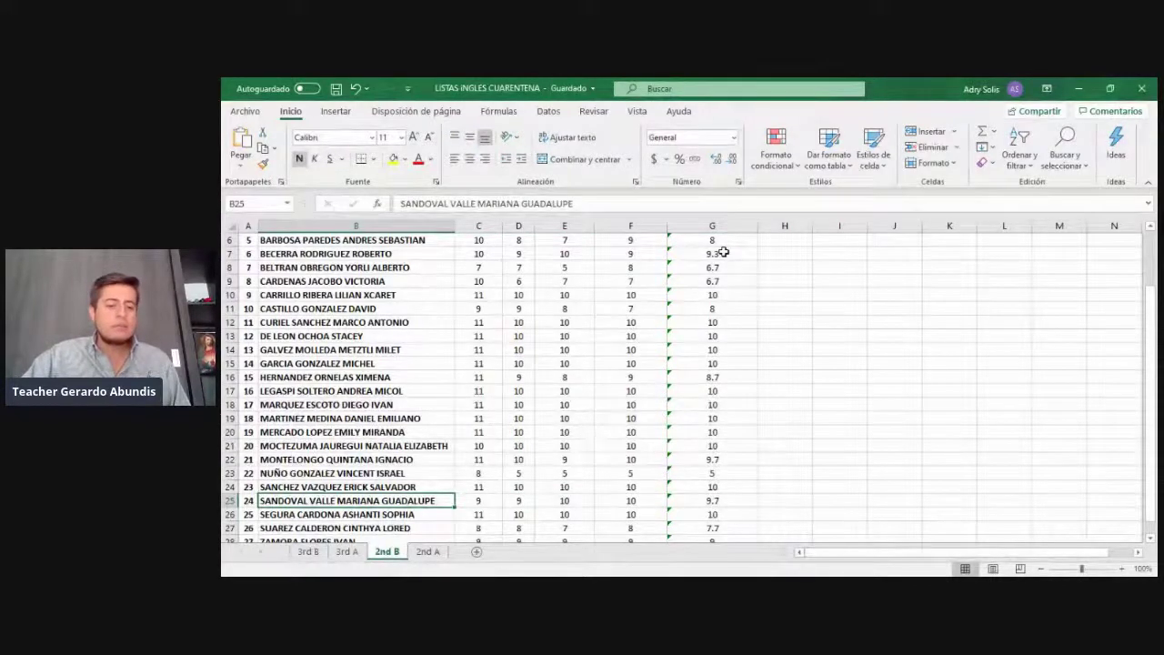
key(Right)
key(Right)
Step: Check the twenty-fifth student's attendance in row 26 and look over the remaining names at the end of the roster
key(Down)
key(Left)
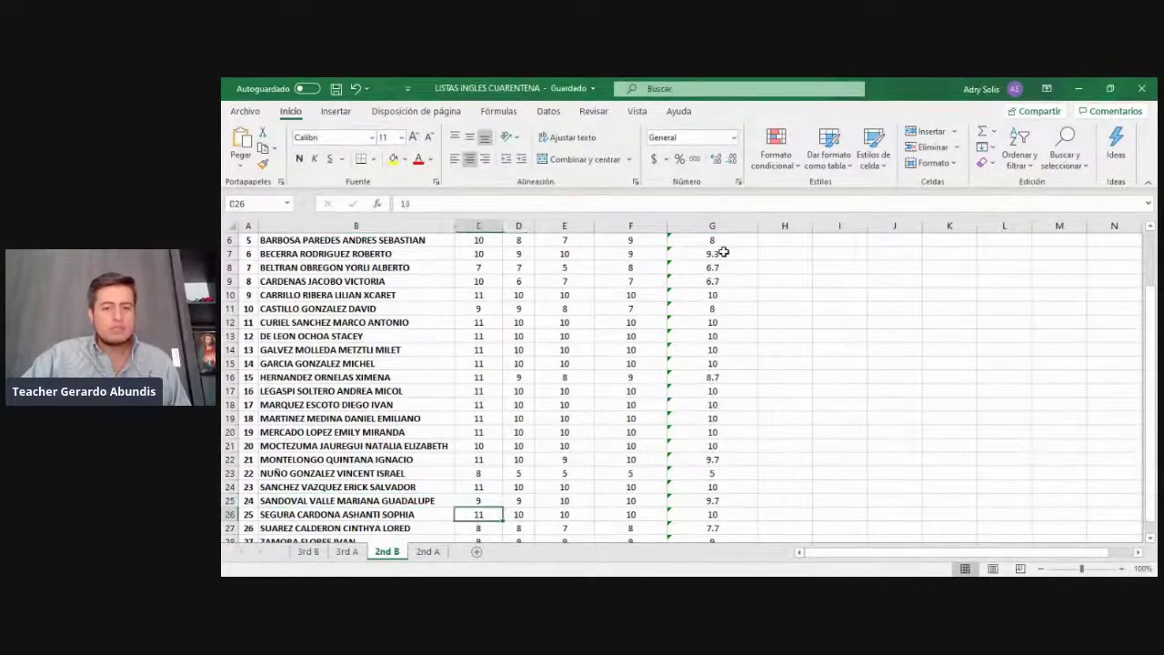
key(Left)
key(Down)
key(Down)
key(Down)
key(Up)
key(Up)
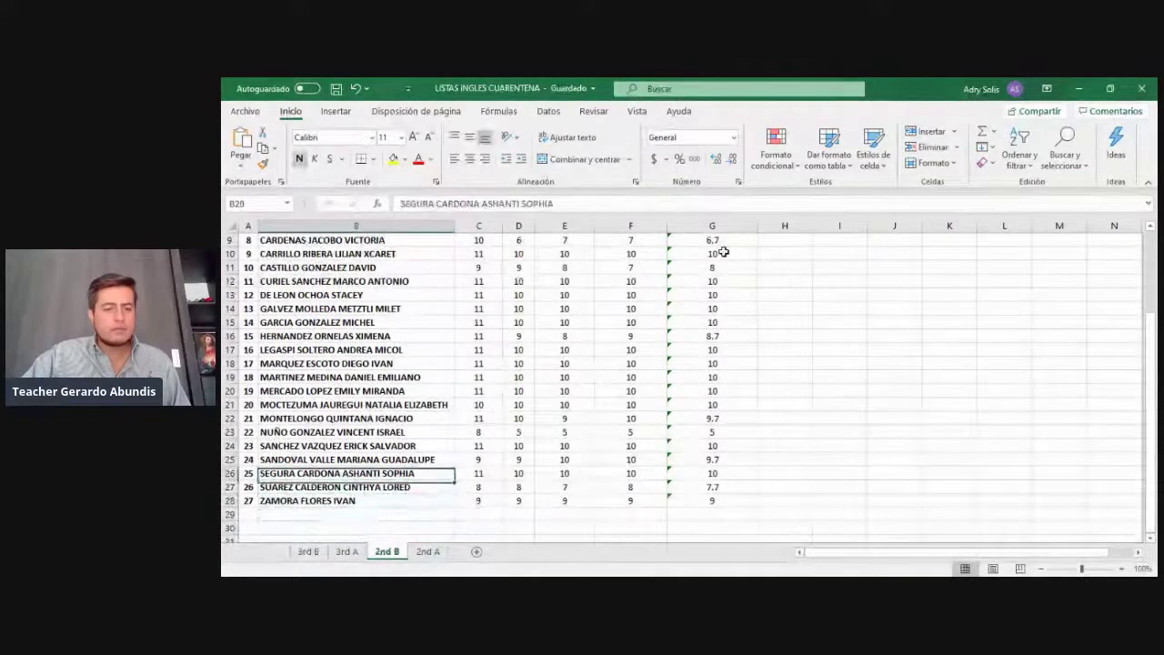
key(Up)
key(Right)
Step: Examine the twenty-sixth student's attendance, category grades and PROMEDIO PARCIAL in row 27
key(Down)
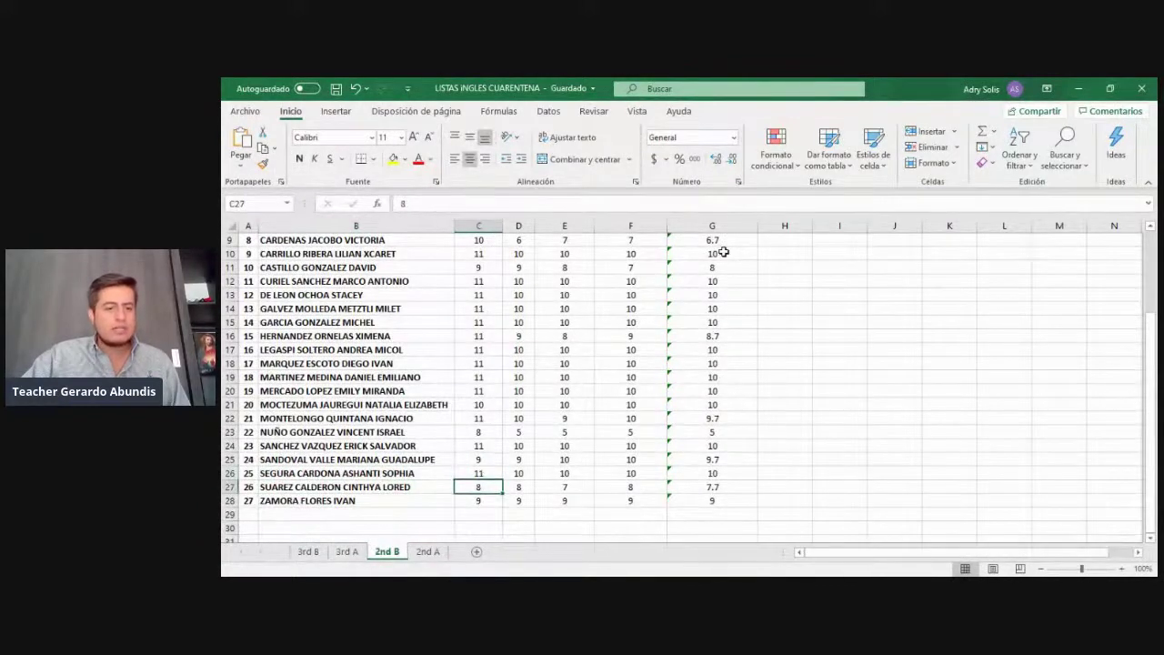
key(Right)
key(Right)
key(Right)
key(Right)
key(Left)
key(Left)
key(Left)
key(Left)
key(Left)
key(Right)
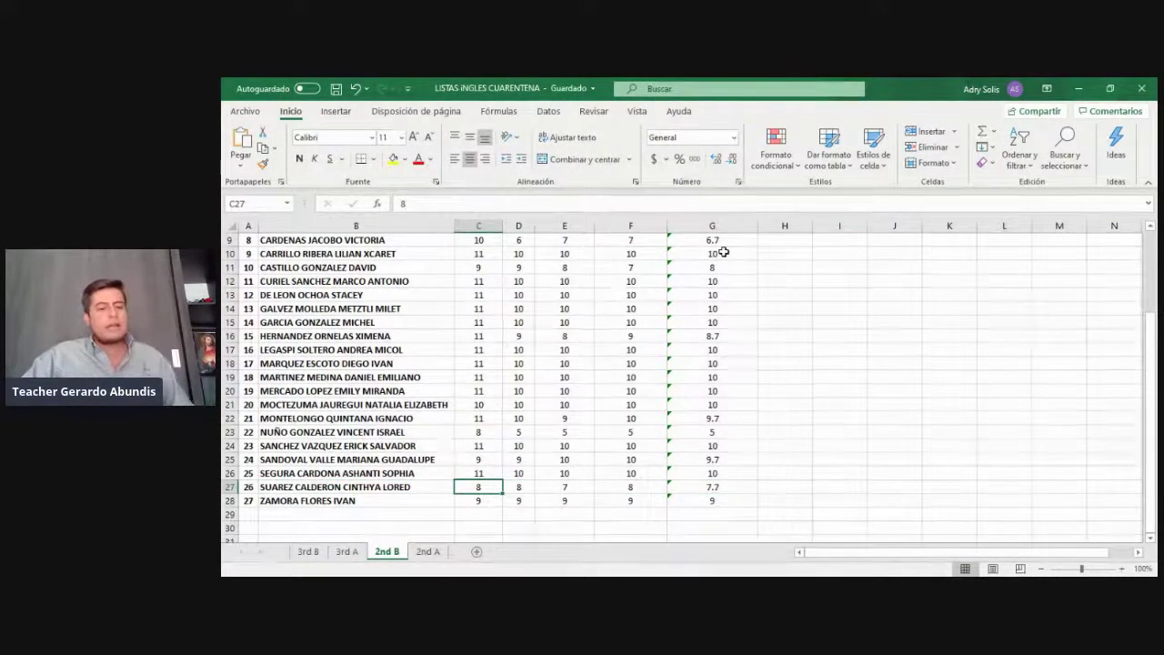
Step: Review the last student's attendance, category grades and partial average in row 28
key(Down)
key(Right)
key(Right)
key(Right)
key(Right)
key(Right)
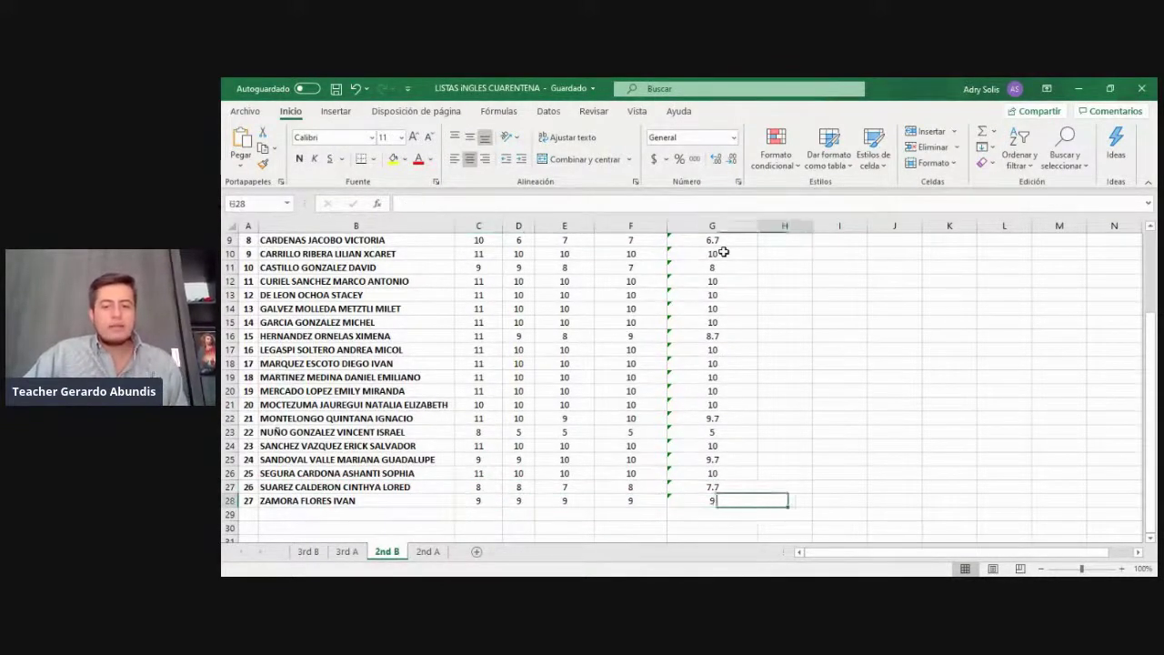
Step: Look back up the PROMEDIO PARCIAL column from row 28 to its header in G1
key(Left)
key(Up)
key(Up)
key(Up)
key(Up)
key(Up)
key(Up)
key(Up)
key(Up)
key(Up)
key(Up)
key(Up)
key(Up)
key(Up)
key(Up)
key(Up)
key(Up)
key(Up)
key(Up)
key(Up)
key(Up)
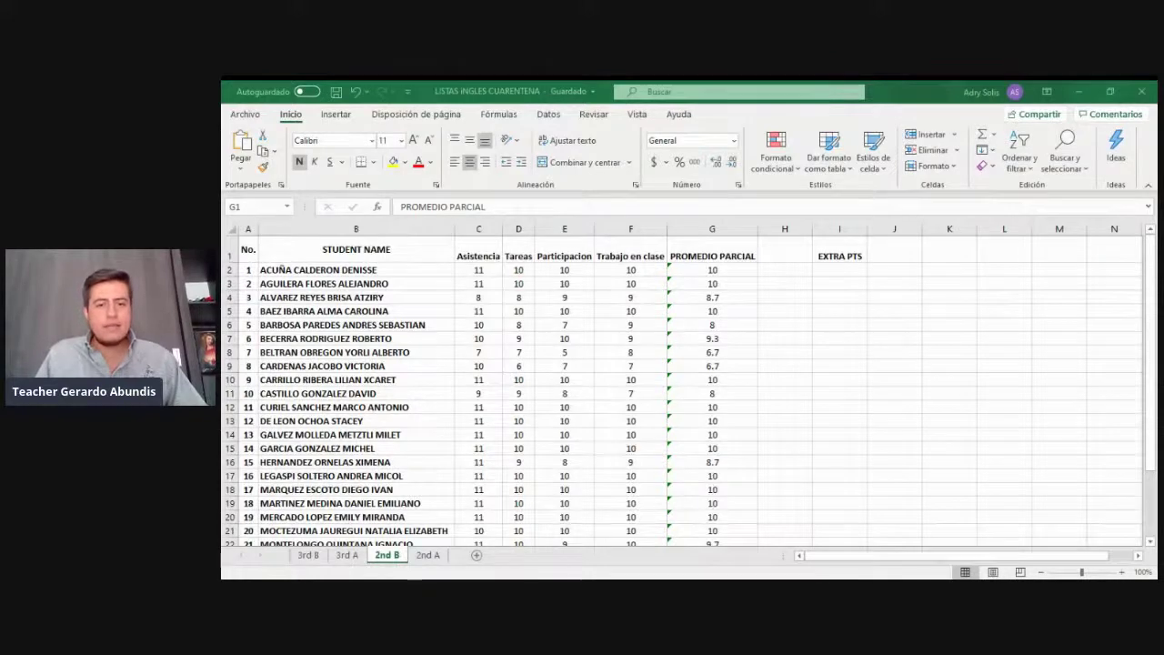
Step: Open the 2nd A sheet and check the first student's attendance and Tareas grade in row 2
click(428, 551)
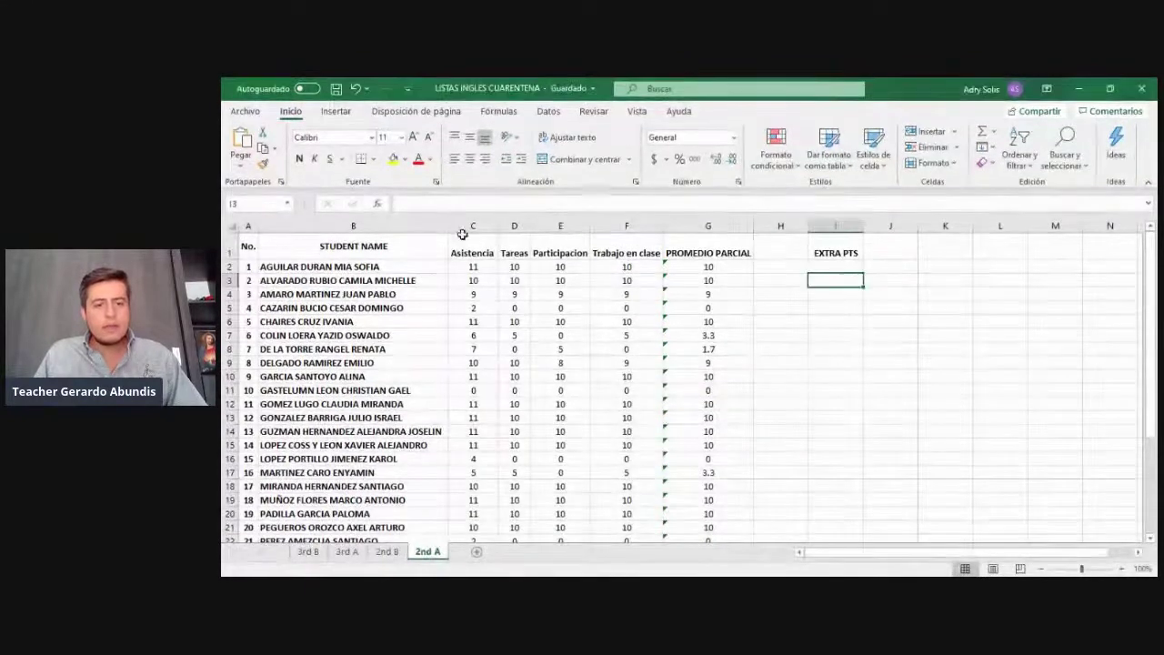
click(387, 269)
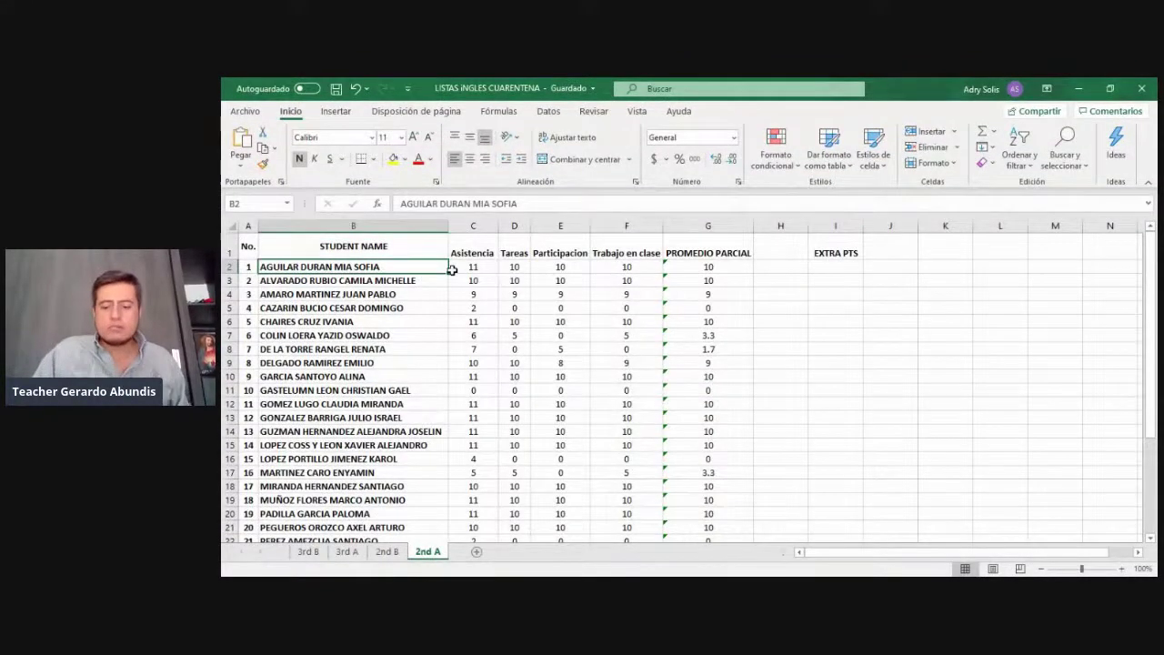
key(Right)
key(Right)
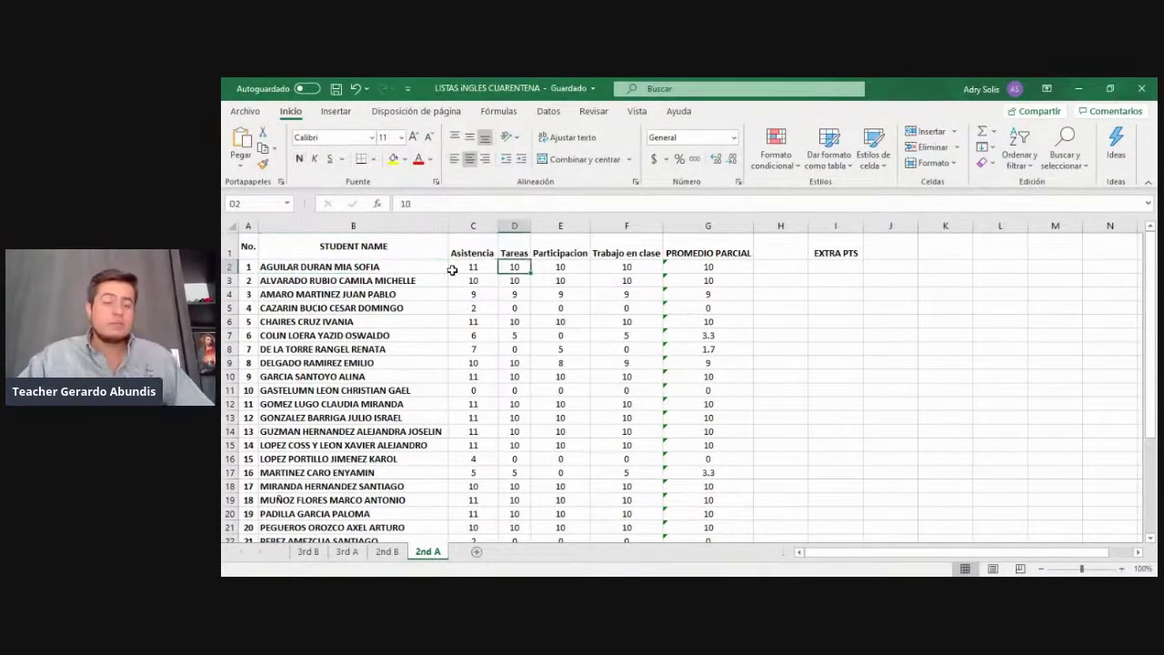
Step: Review the second student's attendance, Tareas, Participacion and Trabajo en clase grades in row 3
key(Down)
key(Left)
key(Left)
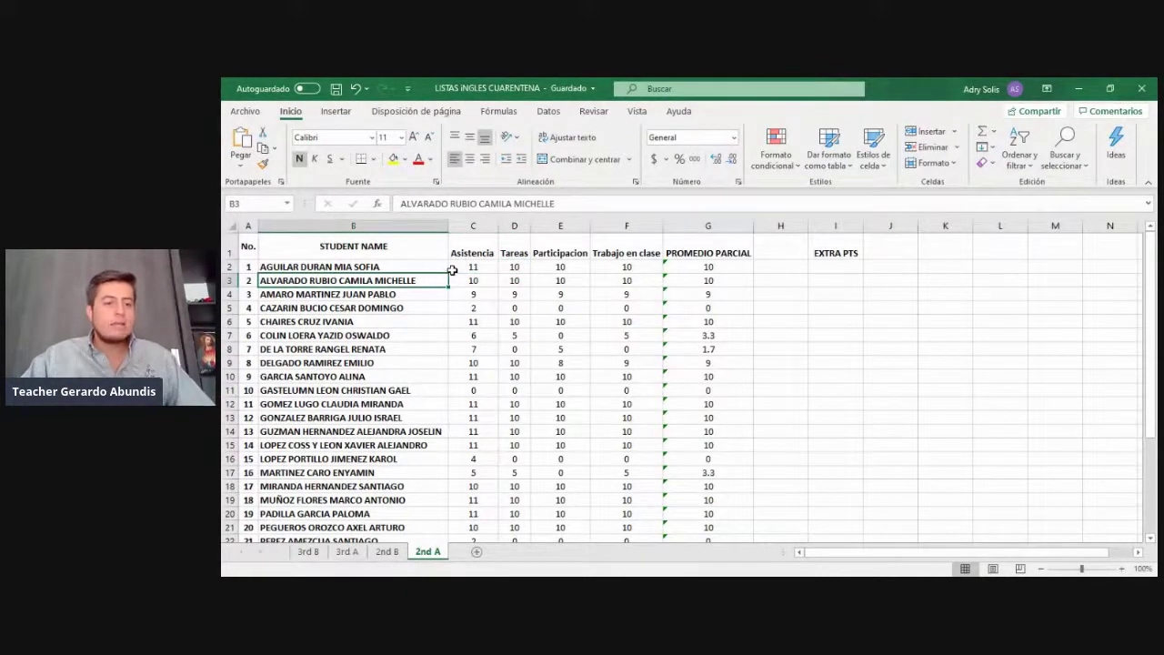
key(Right)
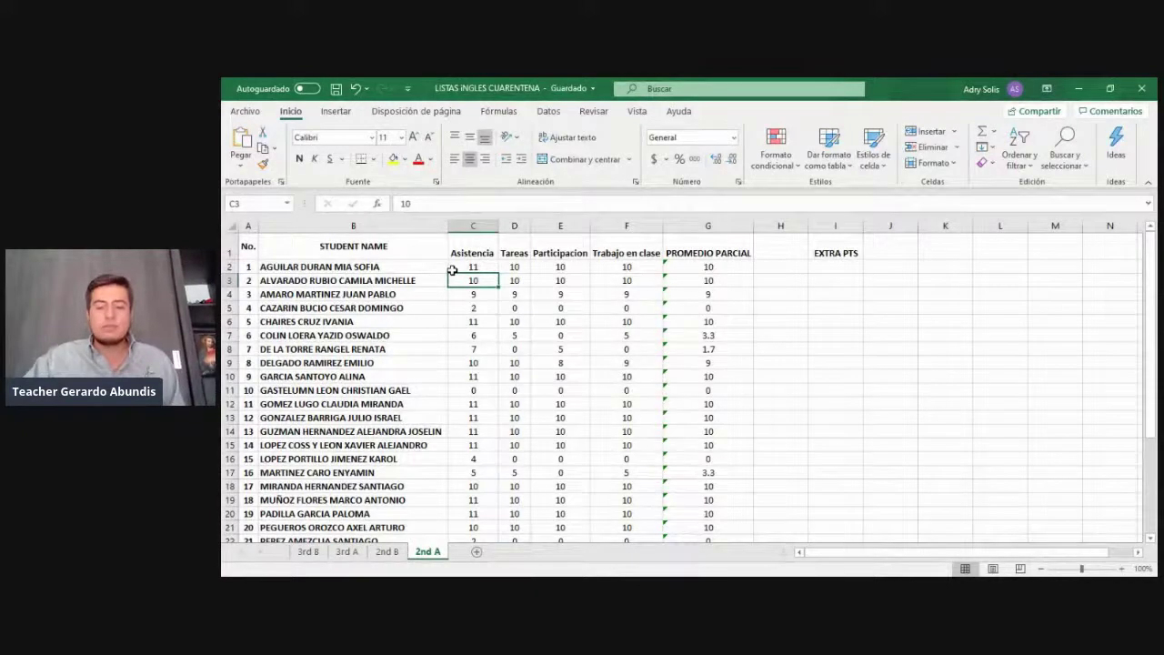
key(Right)
key(Right)
key(Right)
key(Left)
key(Left)
key(Left)
key(Right)
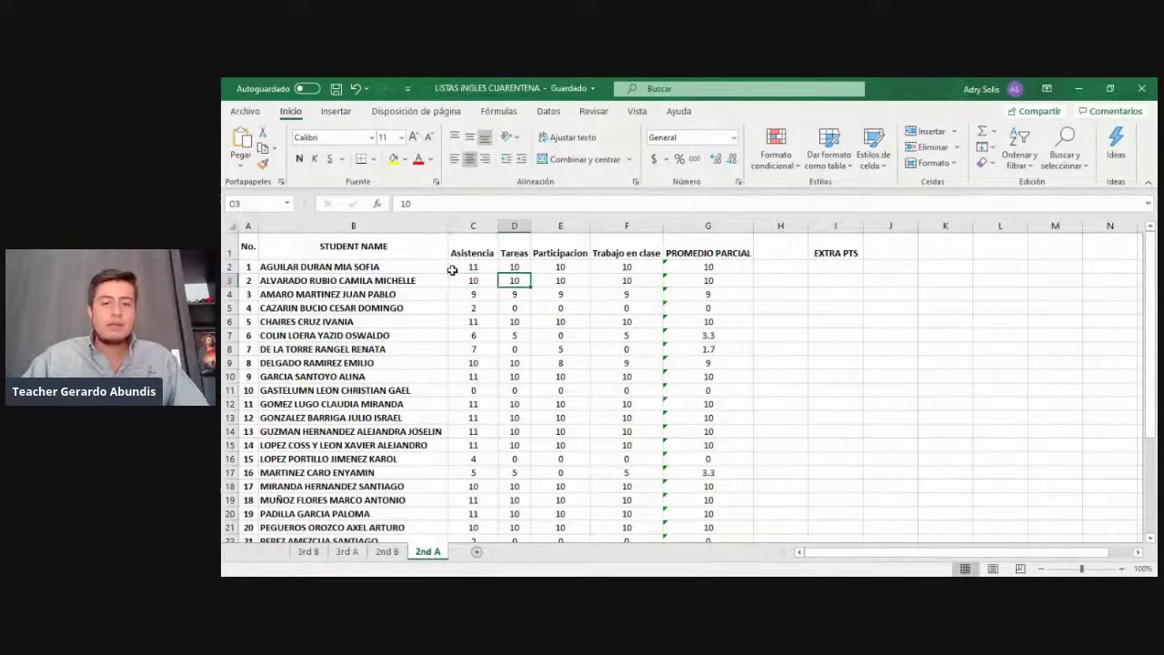
key(Left)
Step: Review the third student's attendance, category grades and PROMEDIO PARCIAL in row 4
key(Down)
key(Right)
key(Right)
key(Right)
key(Right)
key(Right)
key(Left)
key(Left)
key(Left)
key(Left)
key(Left)
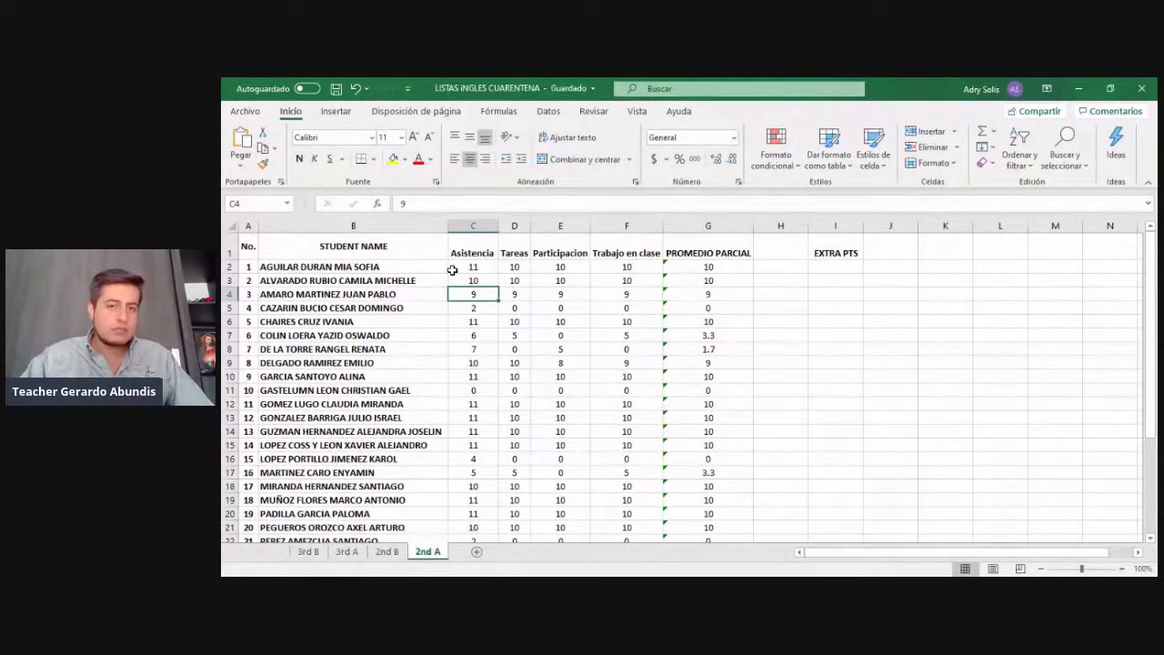
Step: Go over the third student's row 4 again, from the name across to the partial average and back to attendance
key(Right)
key(Left)
key(Left)
key(Right)
key(Right)
key(Right)
key(Right)
key(Right)
key(Left)
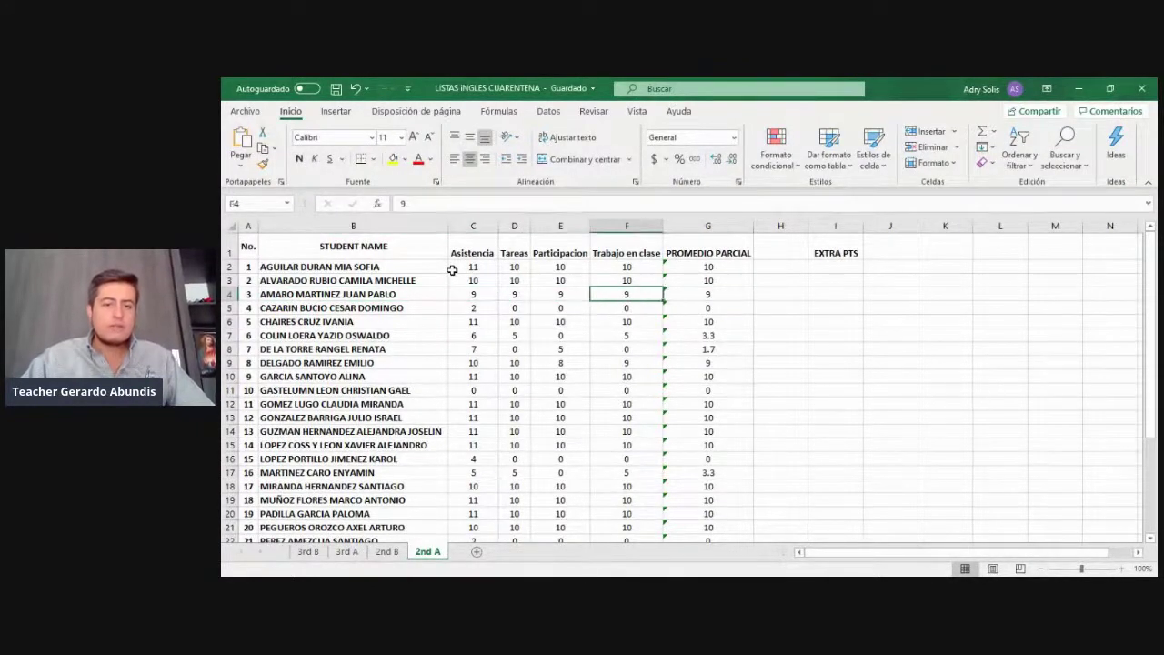
key(Left)
key(Left)
key(Left)
Step: Examine the fourth student's attendance, category grades and partial average in row 5
key(Down)
key(Right)
key(Right)
key(Right)
key(Right)
key(Left)
key(Left)
key(Left)
key(Left)
Step: Examine the fifth student's attendance, category grades and PROMEDIO PARCIAL in row 6
key(Down)
key(Right)
key(Right)
key(Right)
key(Right)
key(Left)
key(Left)
key(Left)
key(Left)
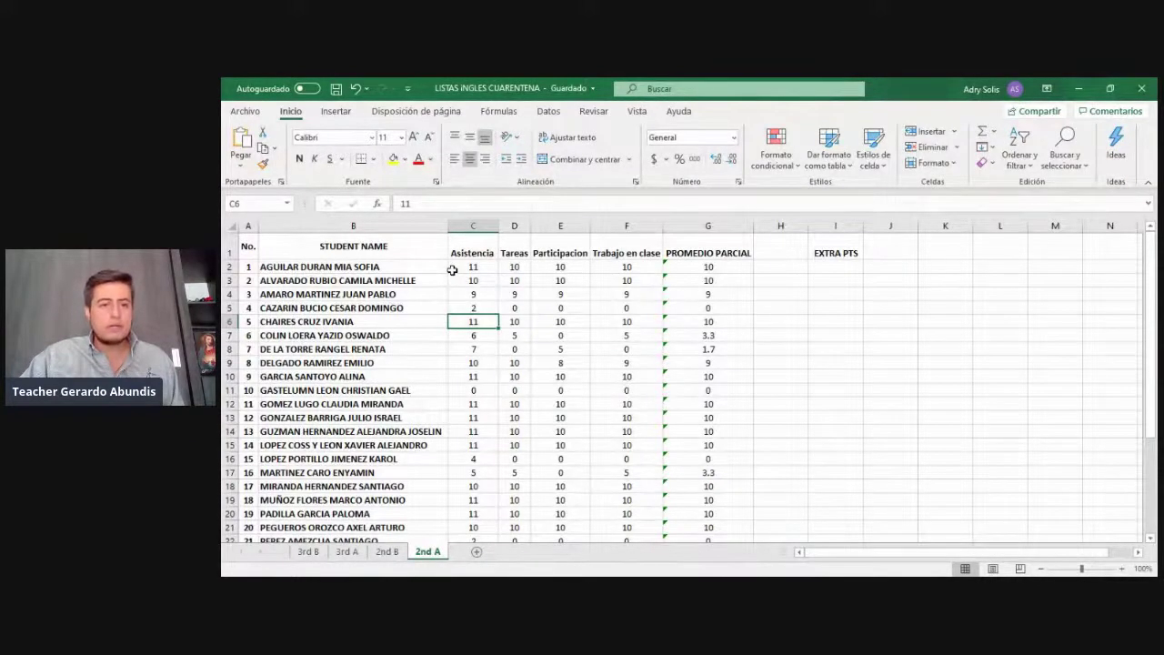
Step: Compare the Asistencia values of the fourth, fifth and sixth students in C5 to C7
key(Up)
key(Down)
key(Down)
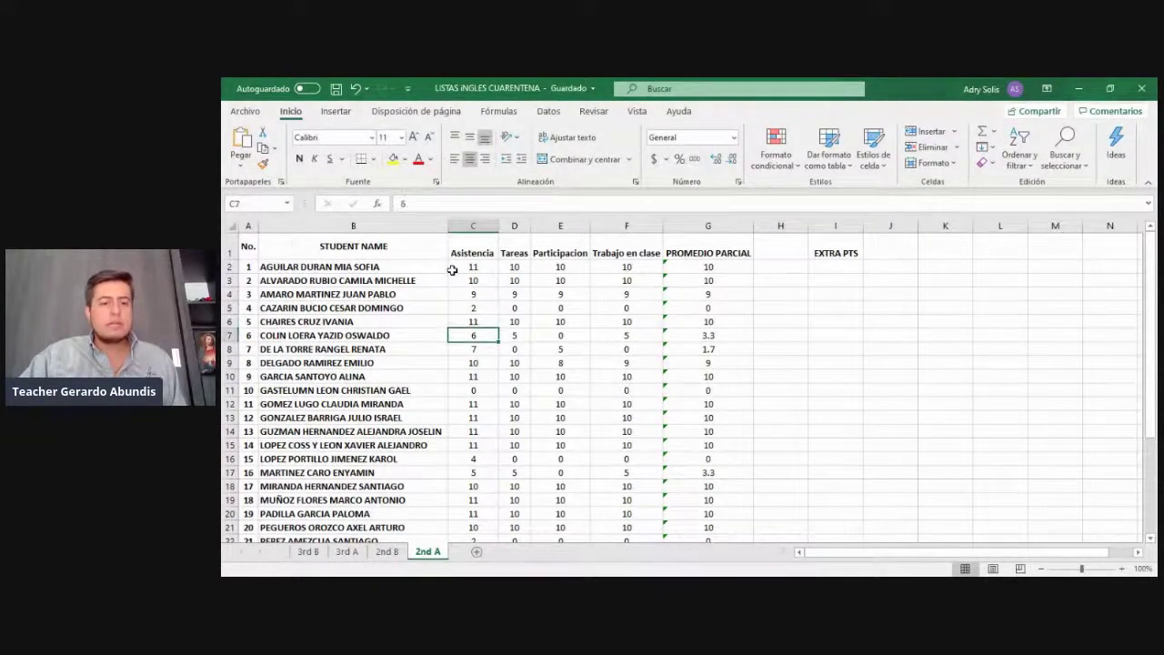
key(Up)
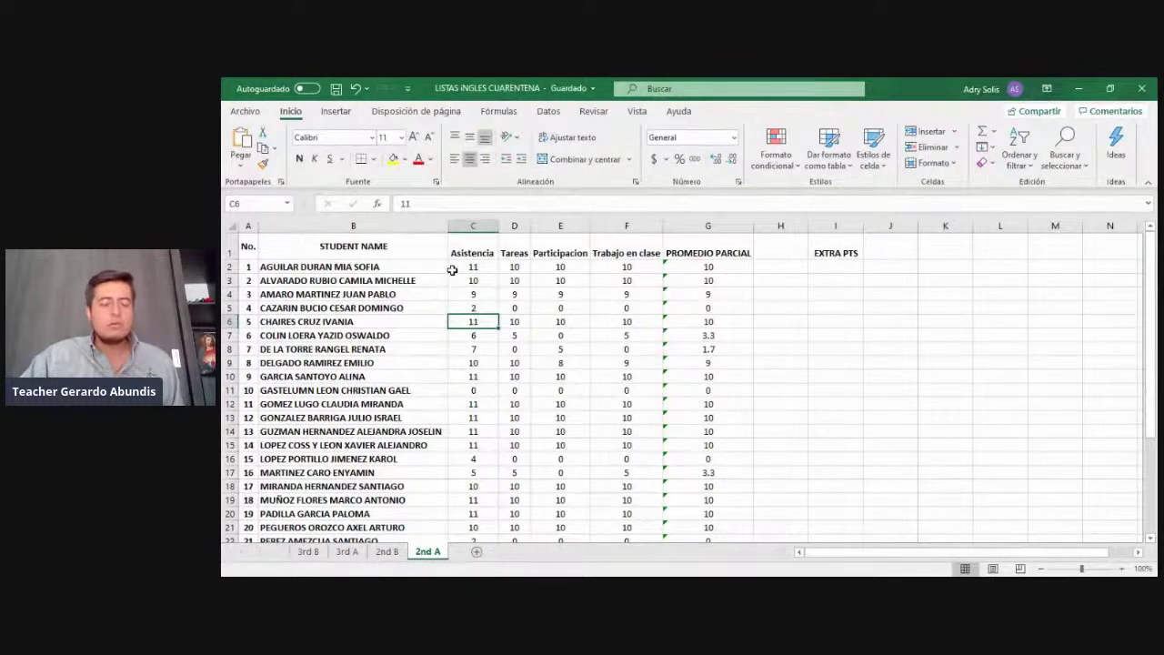
key(Down)
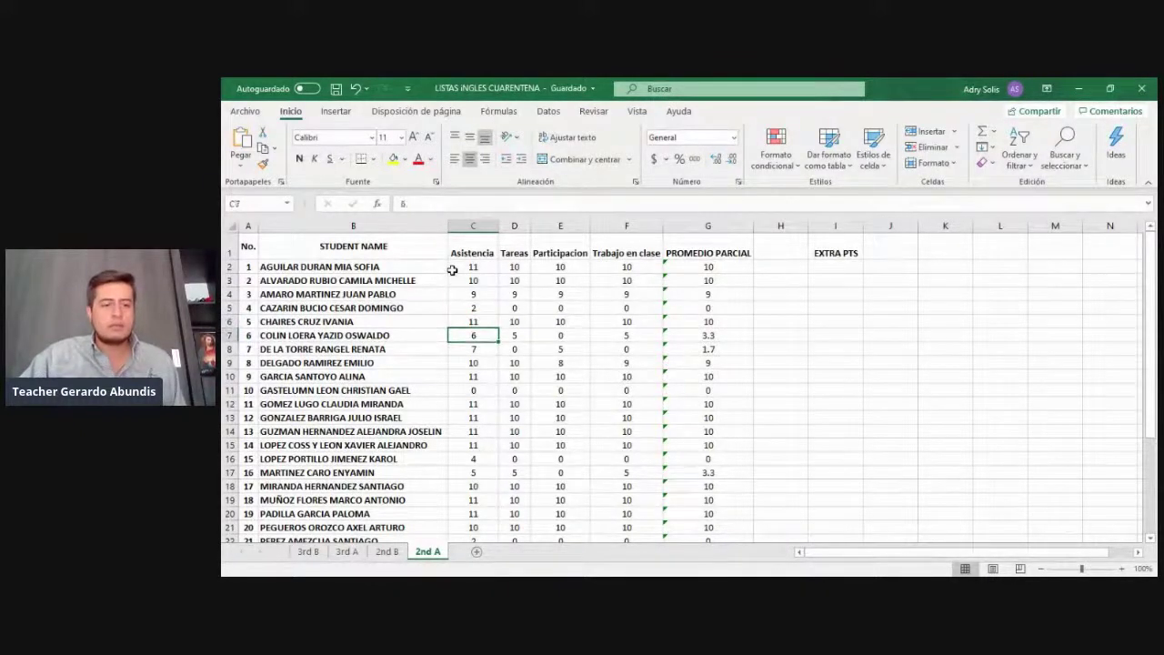
key(Up)
key(Down)
key(Up)
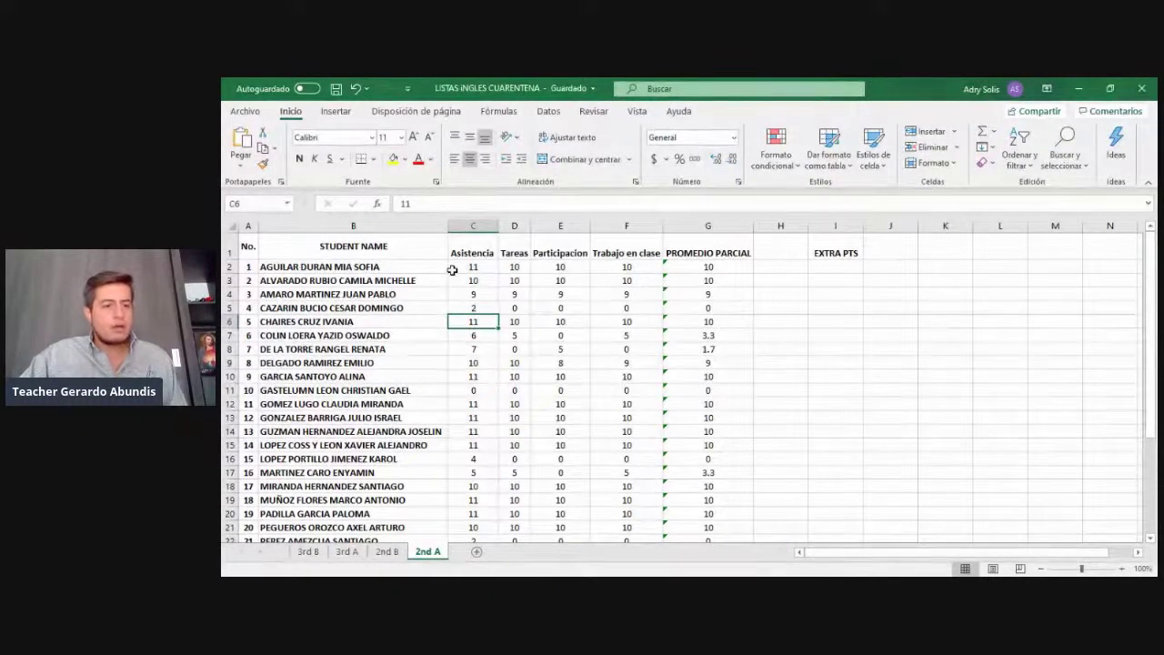
Step: Review the sixth student's attendance, category grades and partial average in row 7
key(Right)
key(Down)
key(Left)
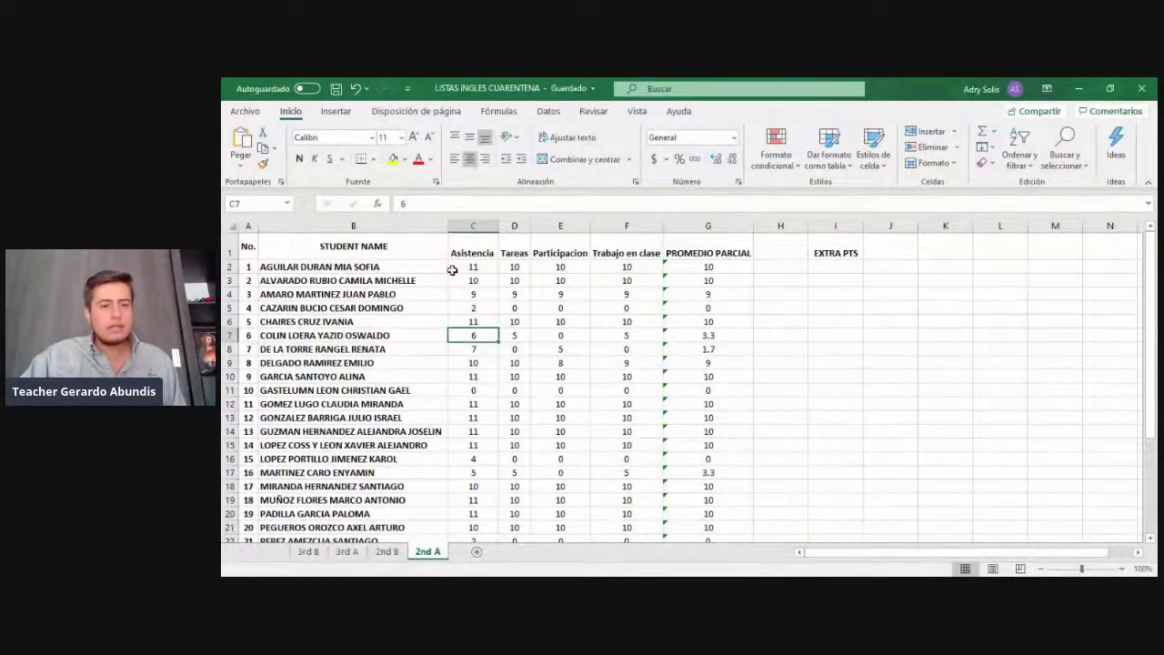
key(Right)
key(Right)
key(Right)
key(Right)
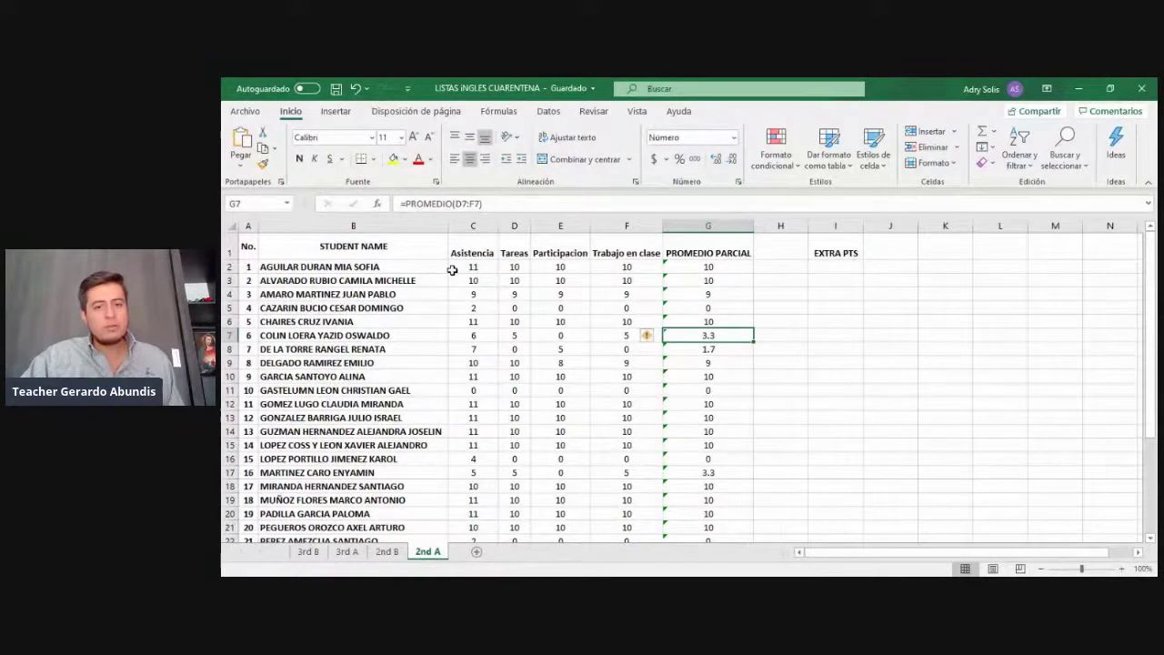
key(Left)
key(Left)
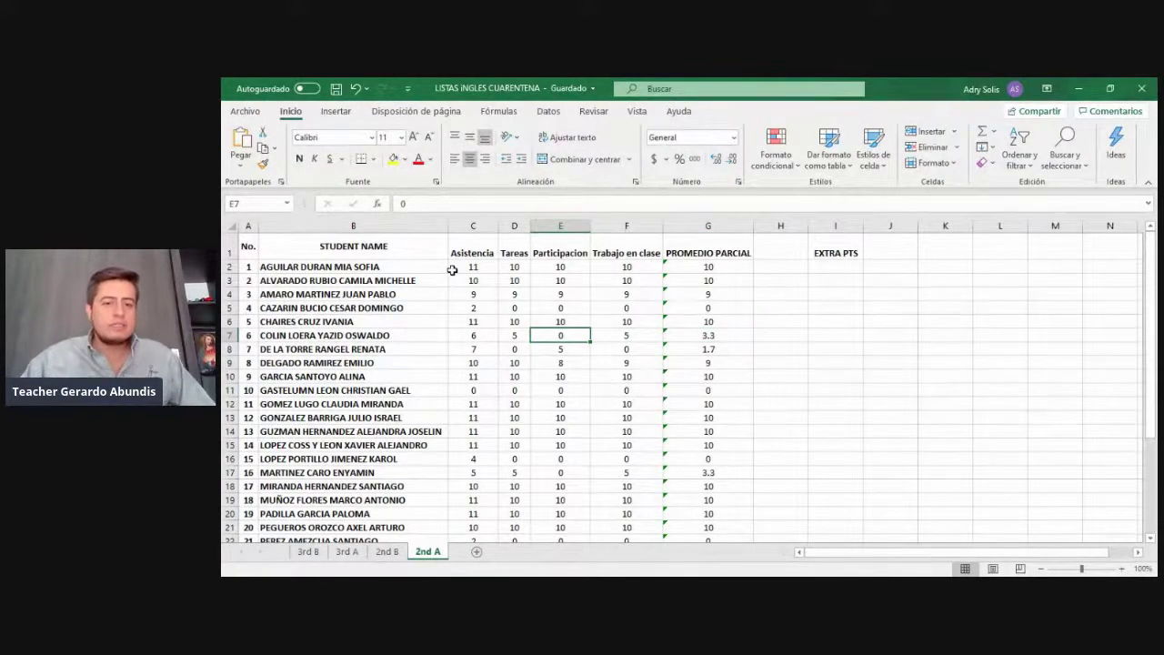
key(Left)
key(Left)
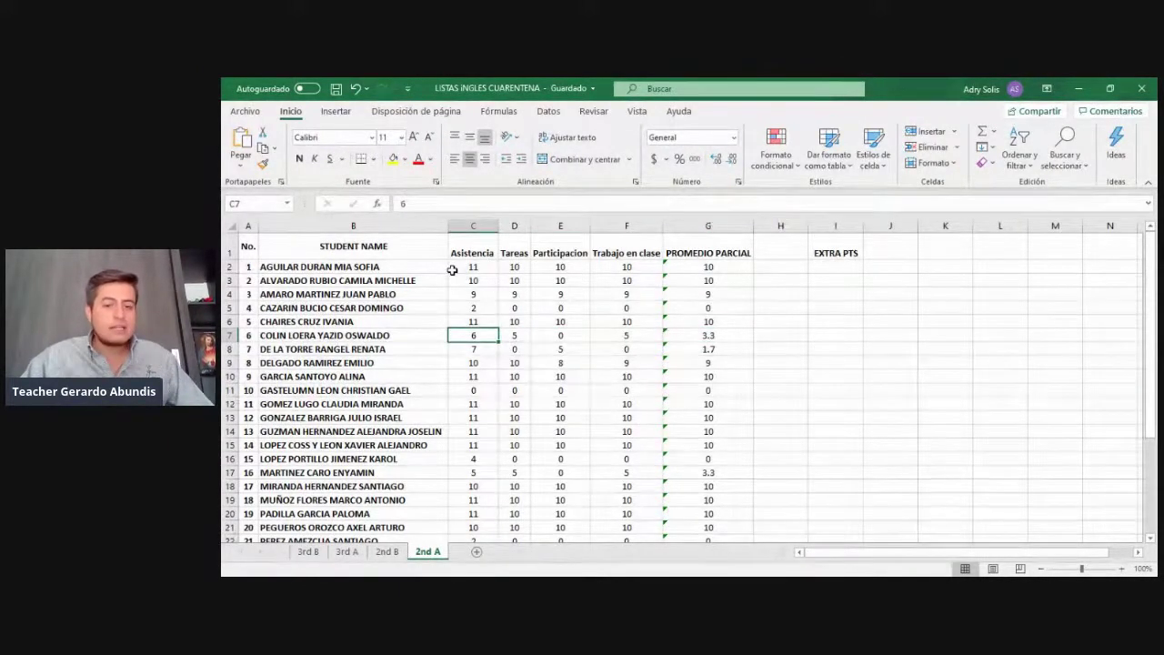
Step: Recheck the sixth student's Tareas, Participacion, Trabajo en clase and PROMEDIO PARCIAL values in row 7
key(Right)
key(Right)
key(Left)
key(Right)
key(Right)
key(Right)
key(Right)
key(Left)
key(Left)
key(Left)
key(Left)
key(Left)
Step: Review the seventh student's attendance, category grades and PROMEDIO PARCIAL in row 8
key(Down)
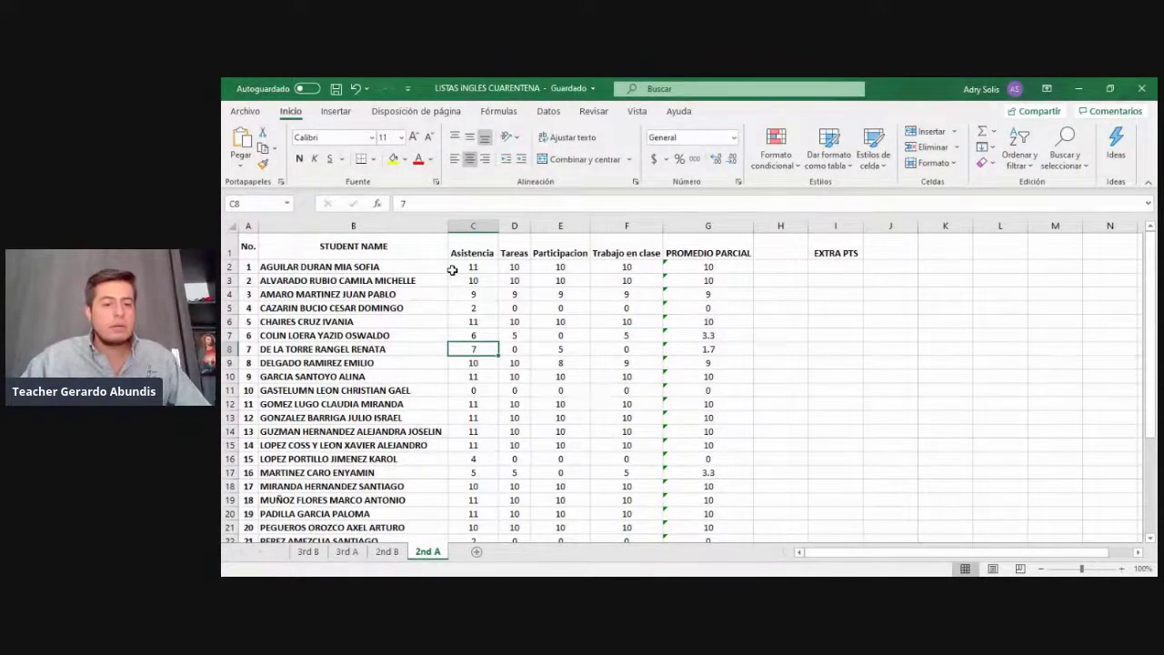
key(Right)
key(Right)
key(Right)
key(Right)
key(Left)
key(Left)
key(Left)
key(Left)
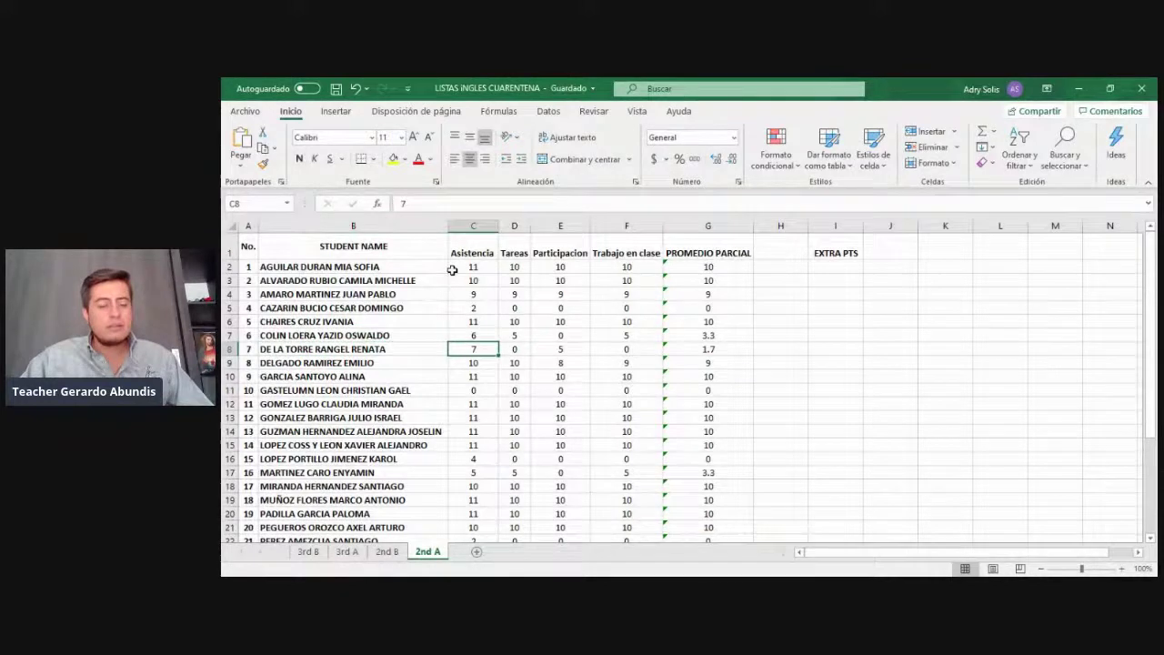
Step: Compare the Asistencia values of the seventh, eighth and ninth students in C8 to C10
key(Down)
key(Up)
key(Down)
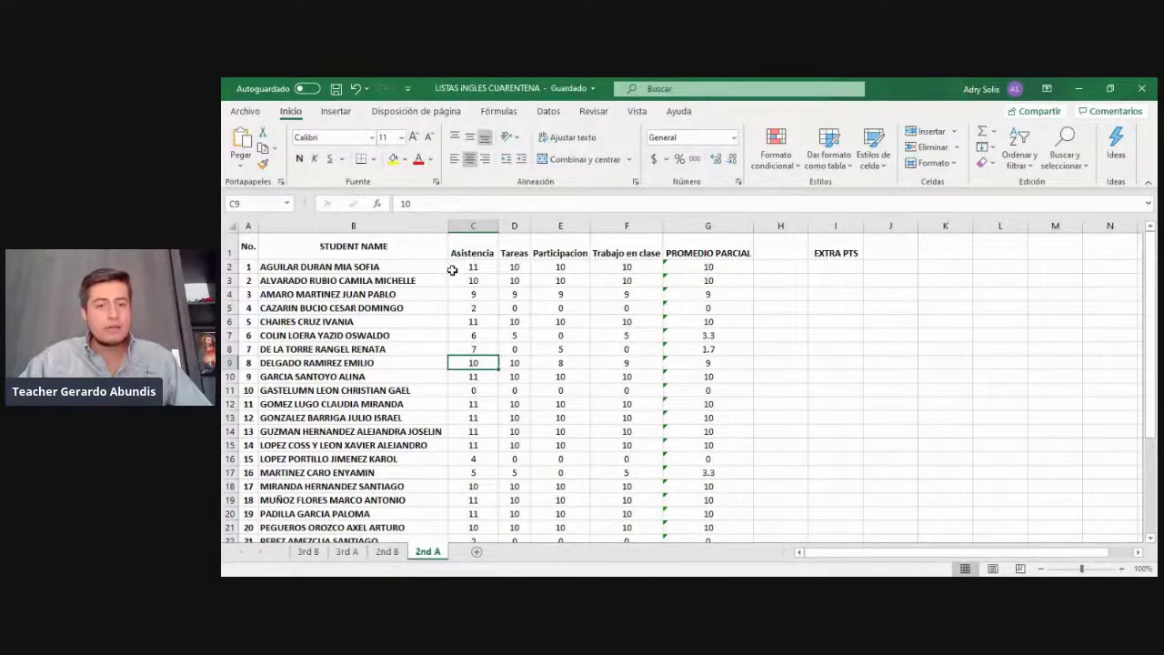
key(Down)
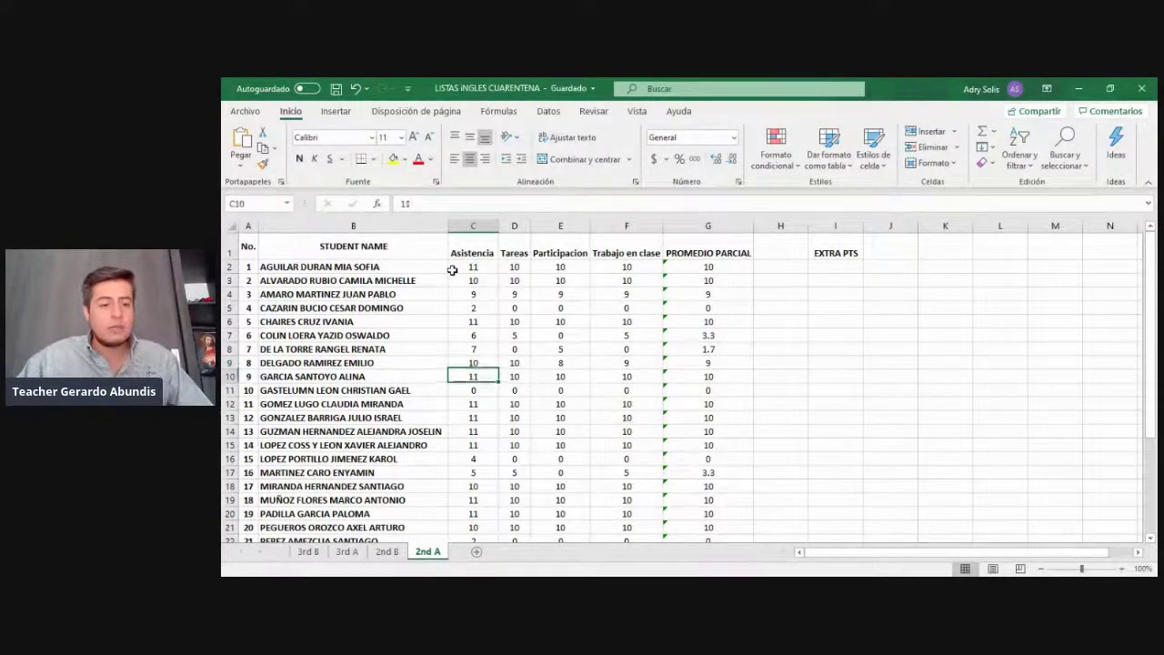
key(Up)
key(Up)
key(Down)
Step: Examine the eighth student's category grades and partial average in row 9, rechecking the Tareas and Participacion grades
key(Right)
key(Right)
key(Right)
key(Right)
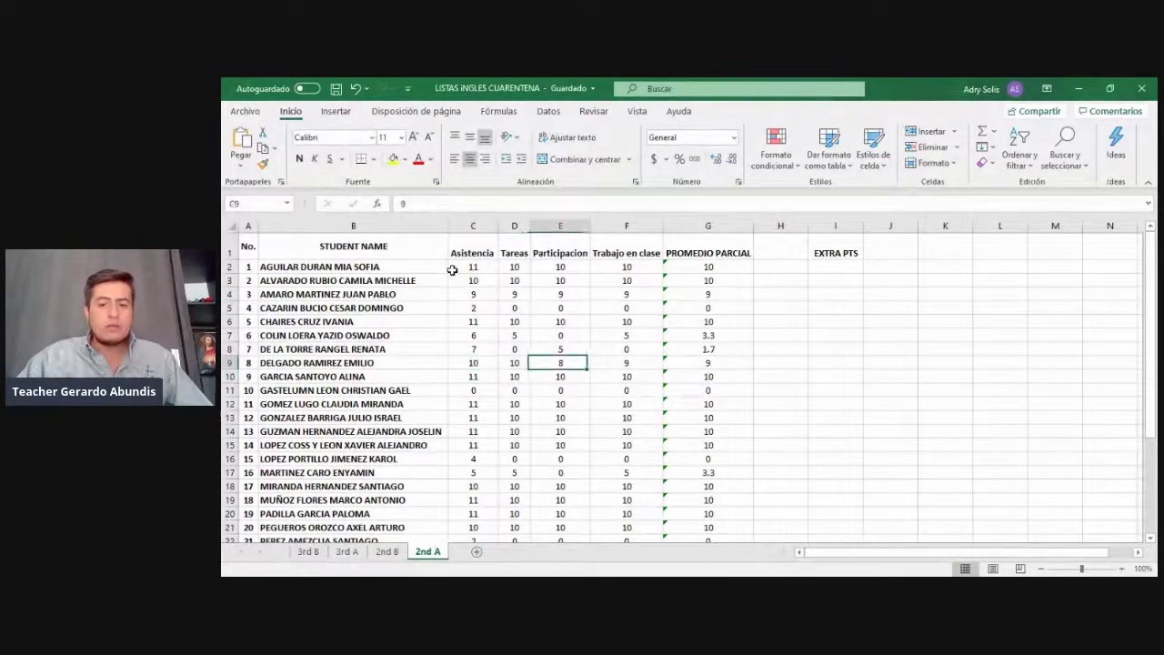
key(Left)
key(Left)
key(Left)
key(Right)
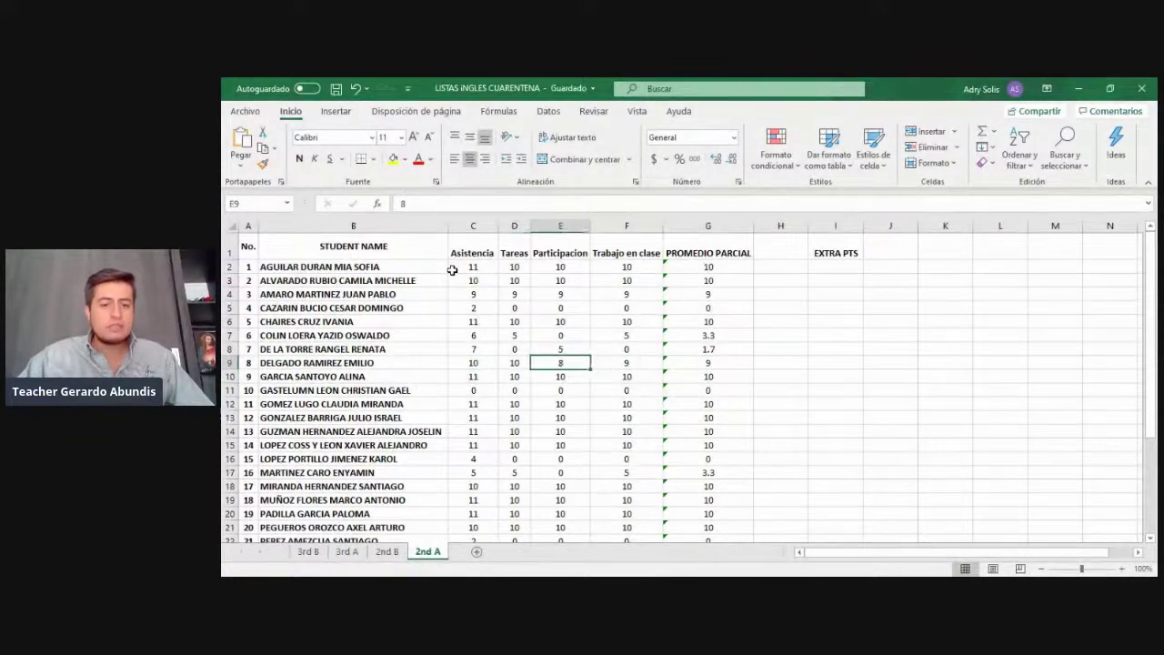
key(Right)
key(Right)
key(Left)
key(Left)
key(Left)
key(Left)
Step: Check the ninth student's attendance in row 10 and the tenth student's attendance, grades and partial average in row 11
key(Down)
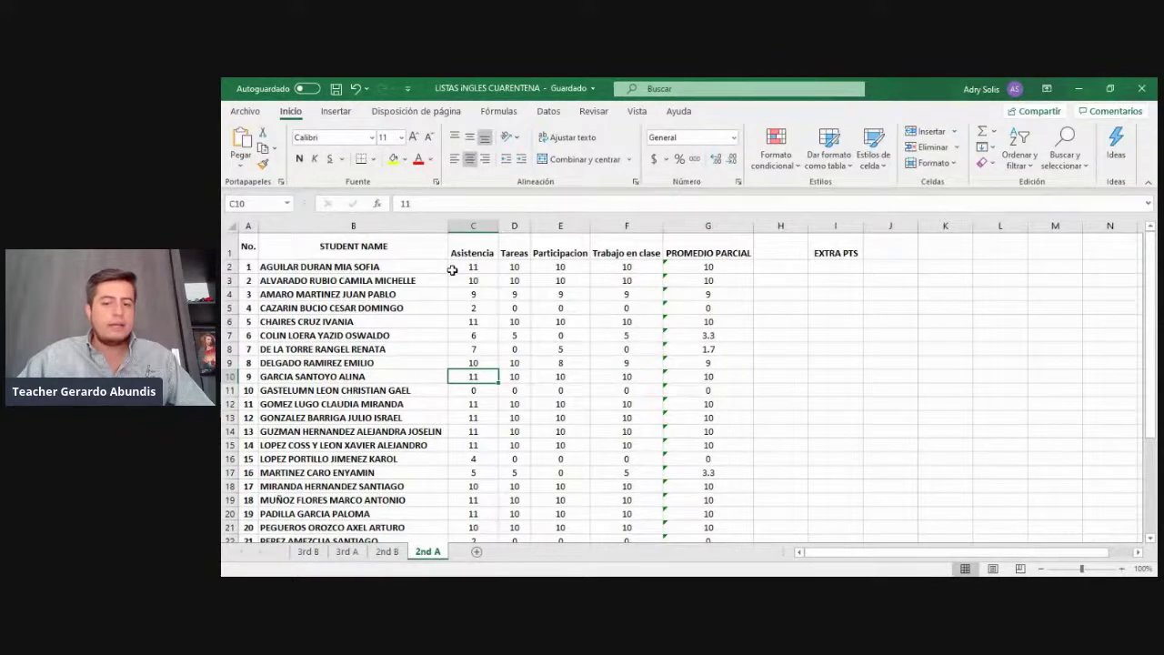
key(Down)
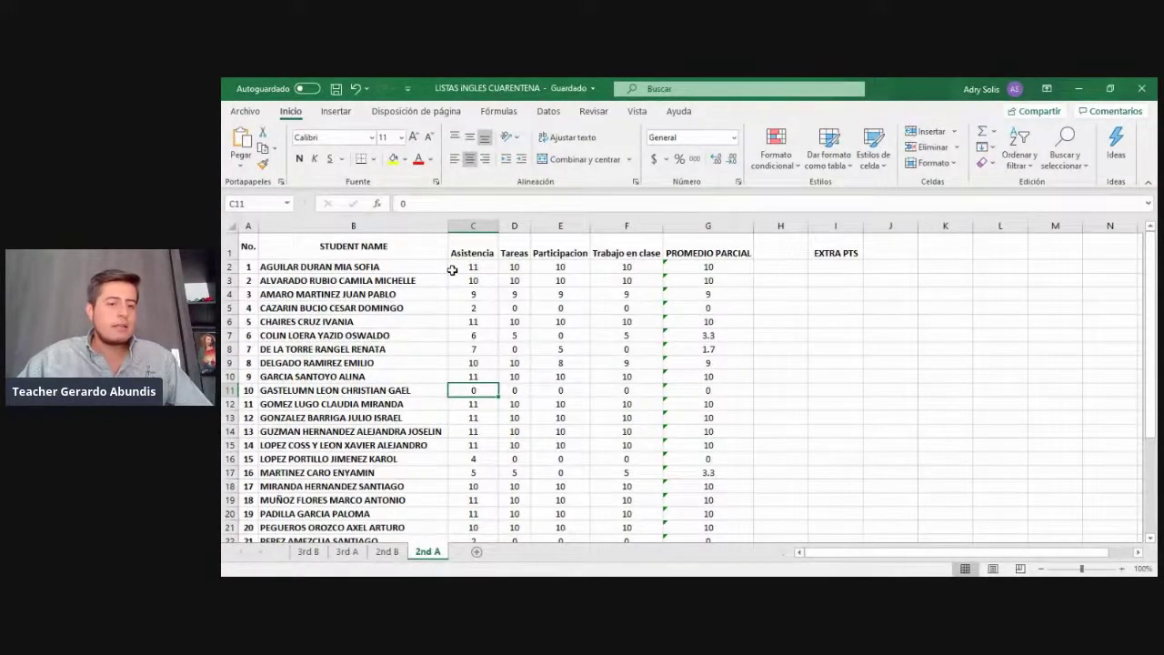
key(Right)
key(Right)
key(Right)
key(Right)
key(Left)
key(Left)
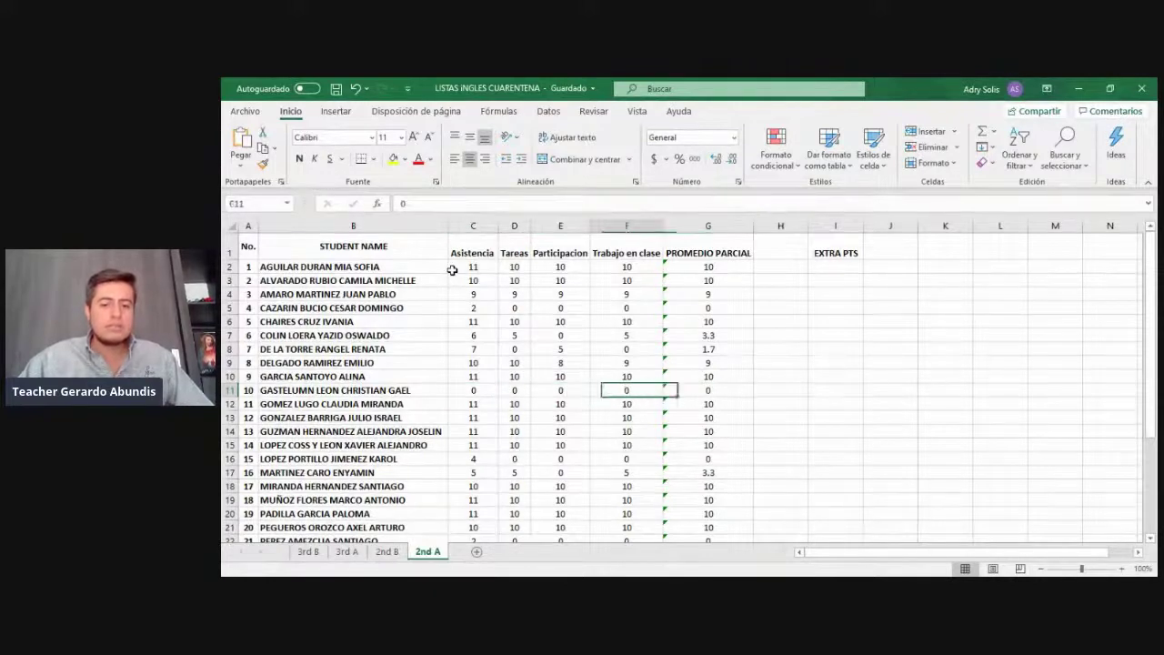
key(Left)
key(Left)
Step: Check the attendance of the eleventh to fourteenth students in C12 to C15
key(Down)
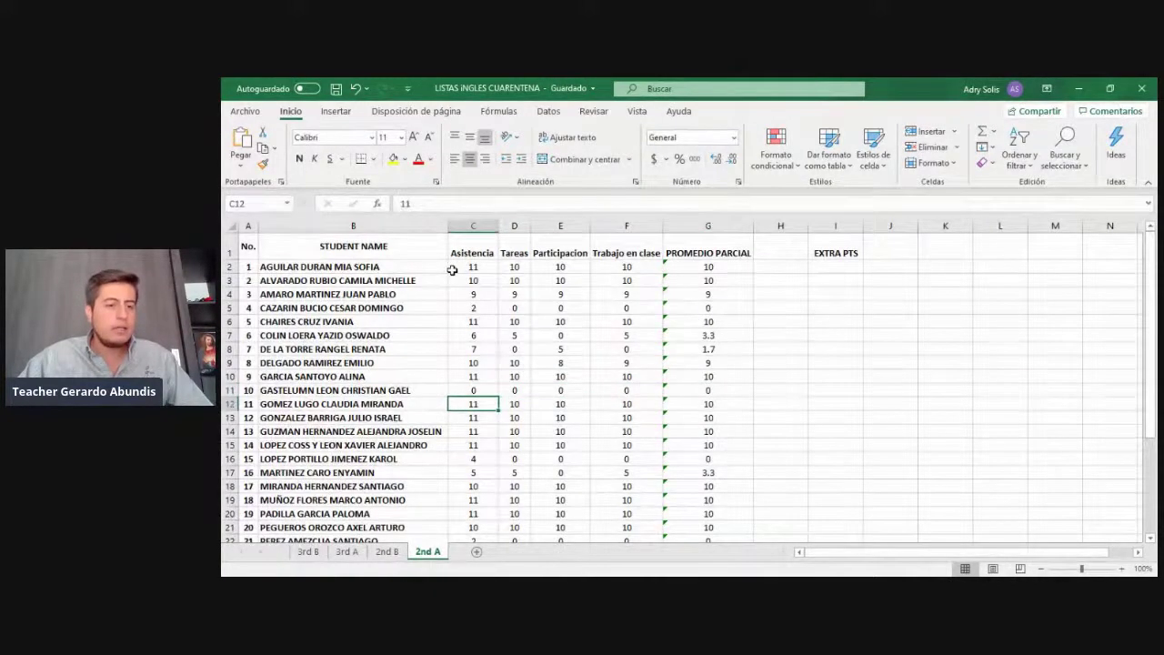
key(Down)
key(Down)
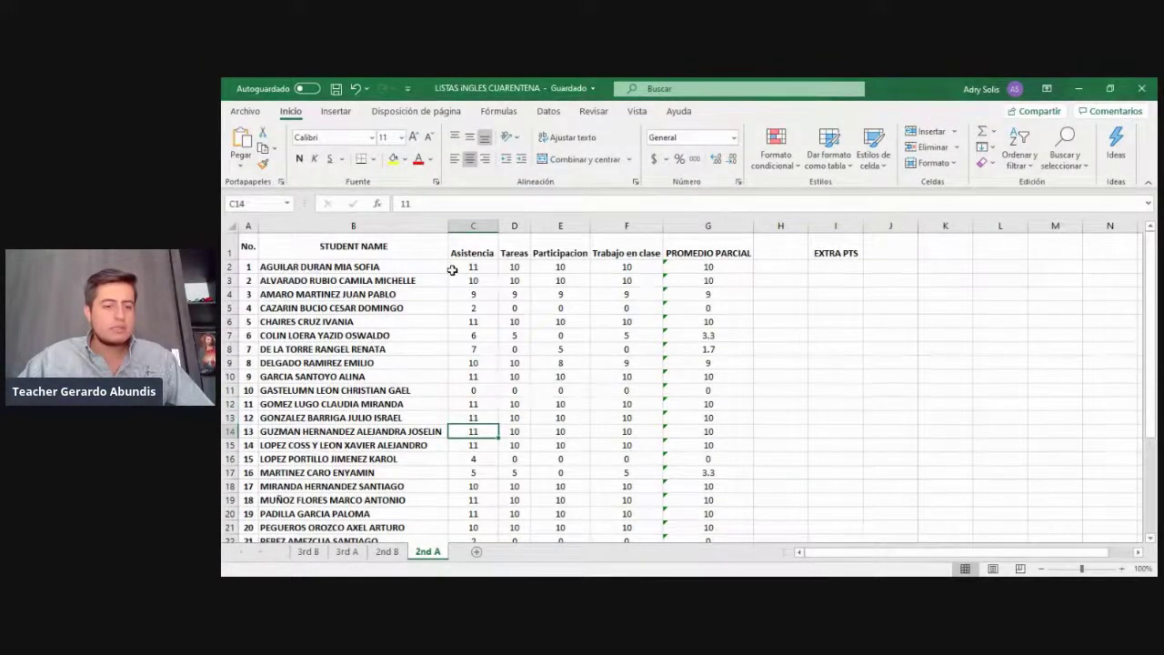
key(Down)
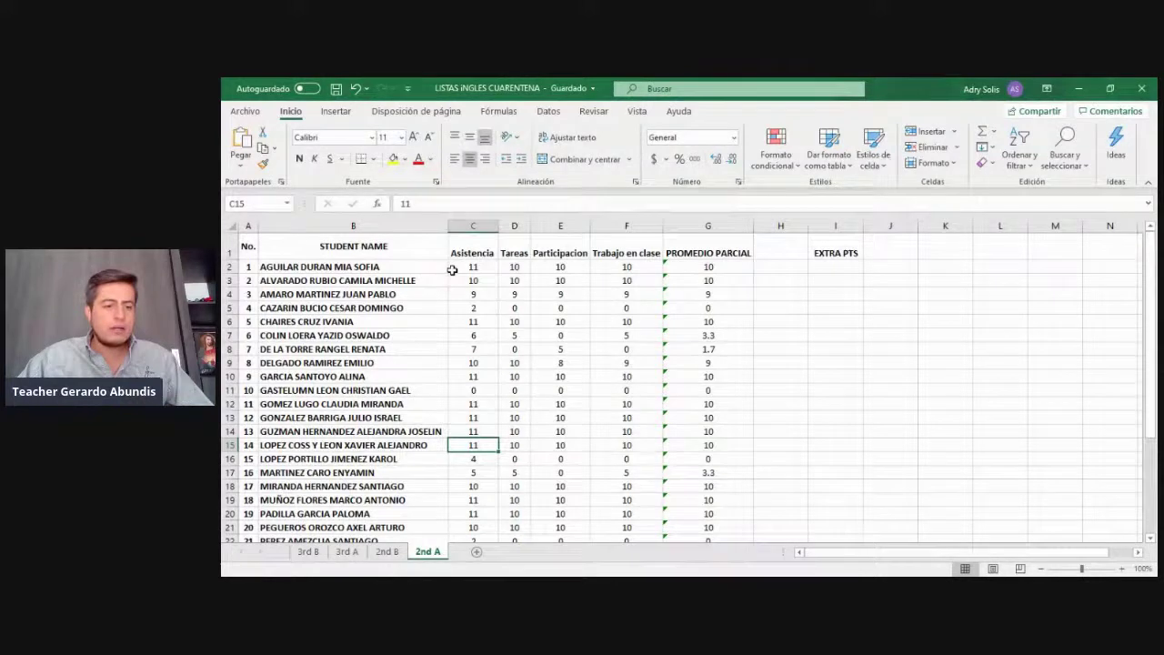
Step: Review the fifteenth student's attendance, category grades and partial average in row 16
key(Down)
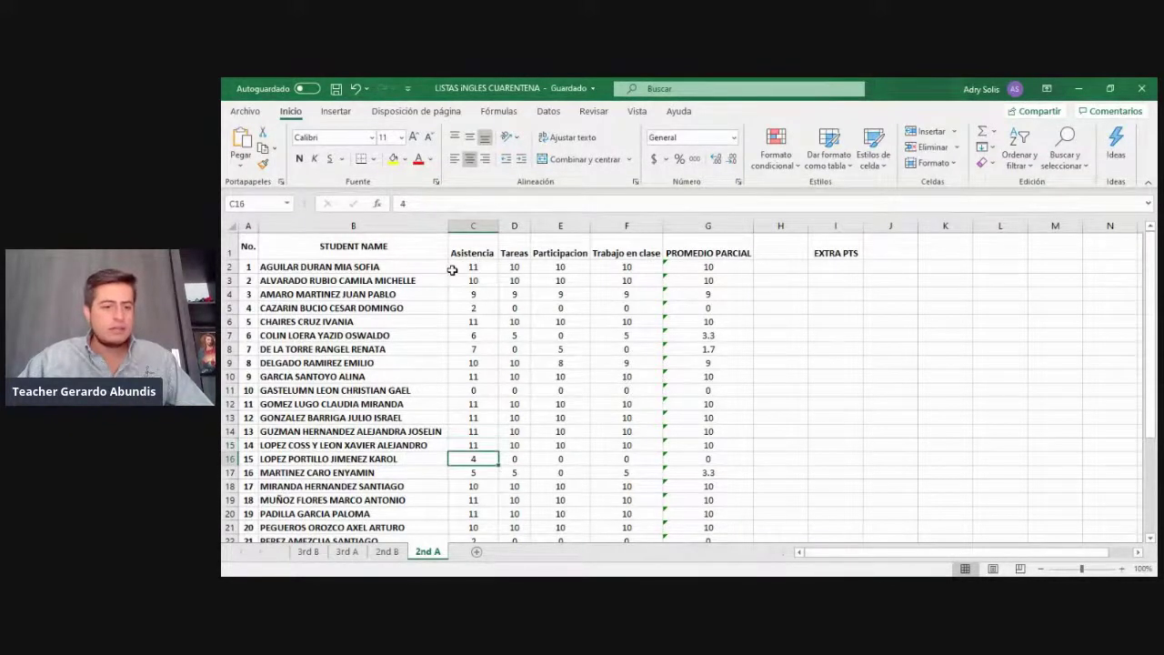
key(Right)
key(Right)
key(Right)
key(Right)
key(Left)
key(Left)
key(Left)
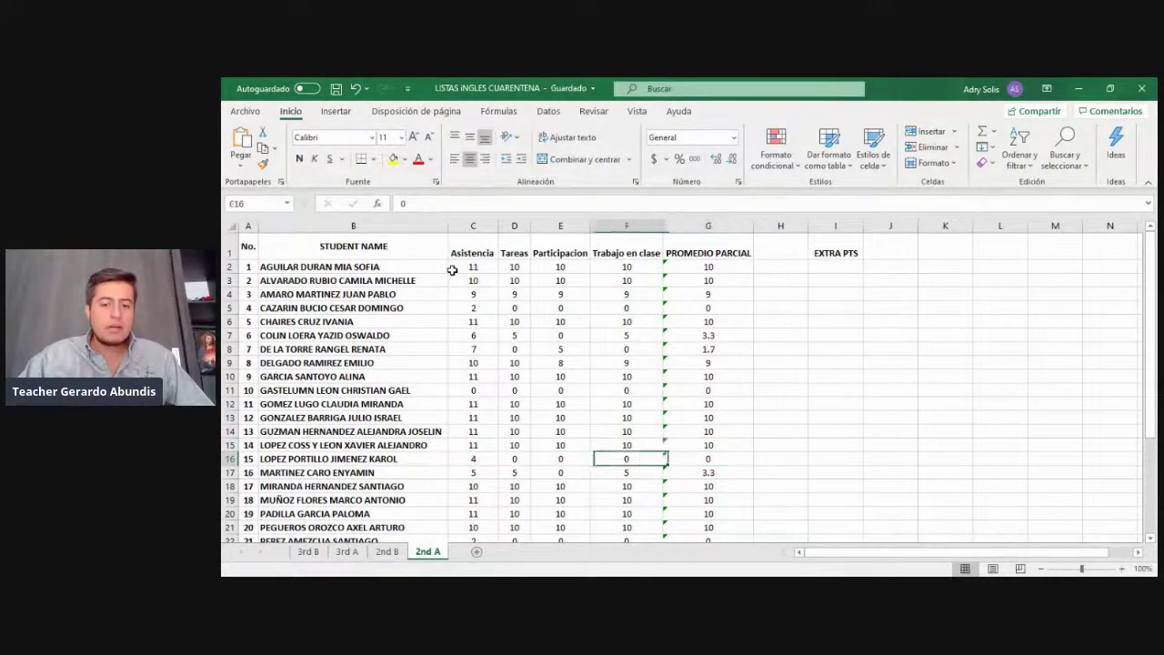
Step: Go over the fifteenth student's category grades and PROMEDIO PARCIAL in row 16 a second time
key(Down)
key(Up)
key(Right)
key(Right)
key(Right)
key(Right)
key(Left)
key(Left)
key(Left)
key(Left)
key(Left)
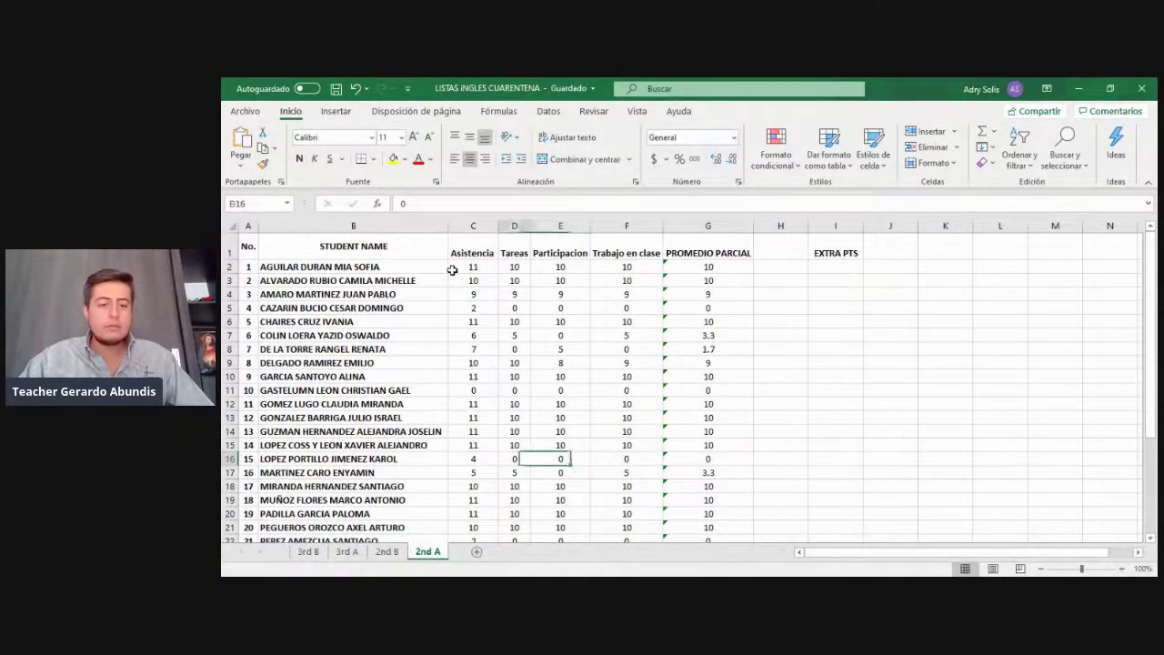
Step: Review the sixteenth student's attendance, category grades and PROMEDIO PARCIAL in row 17
key(Down)
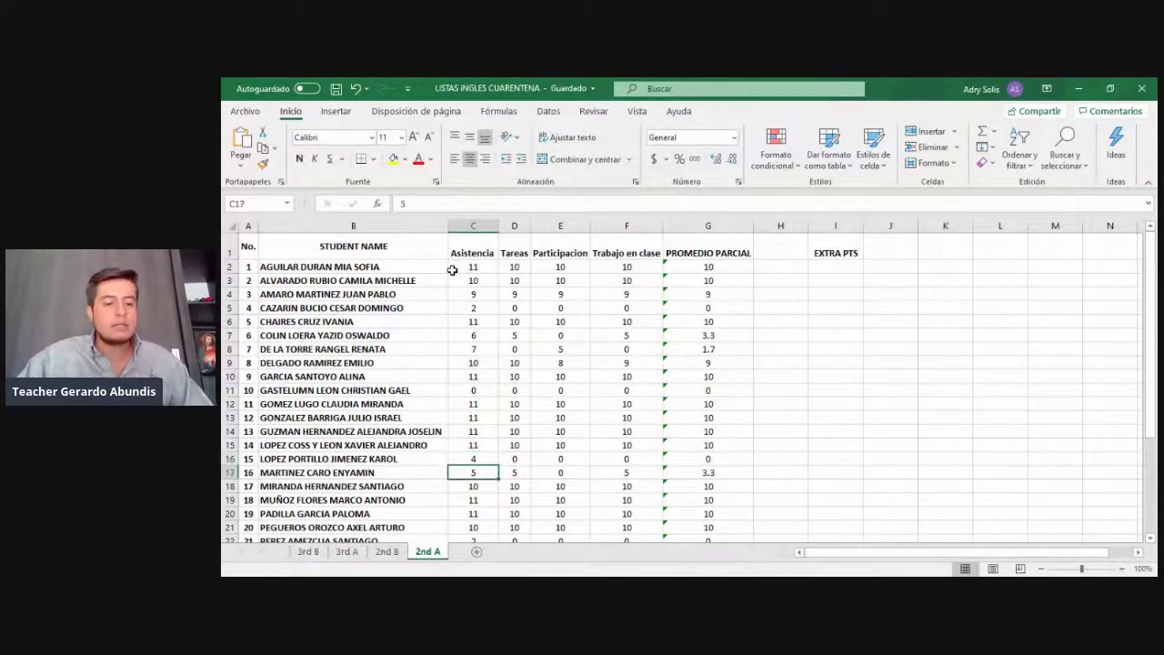
key(Right)
key(Right)
key(Right)
key(Right)
key(Left)
key(Left)
key(Left)
key(Left)
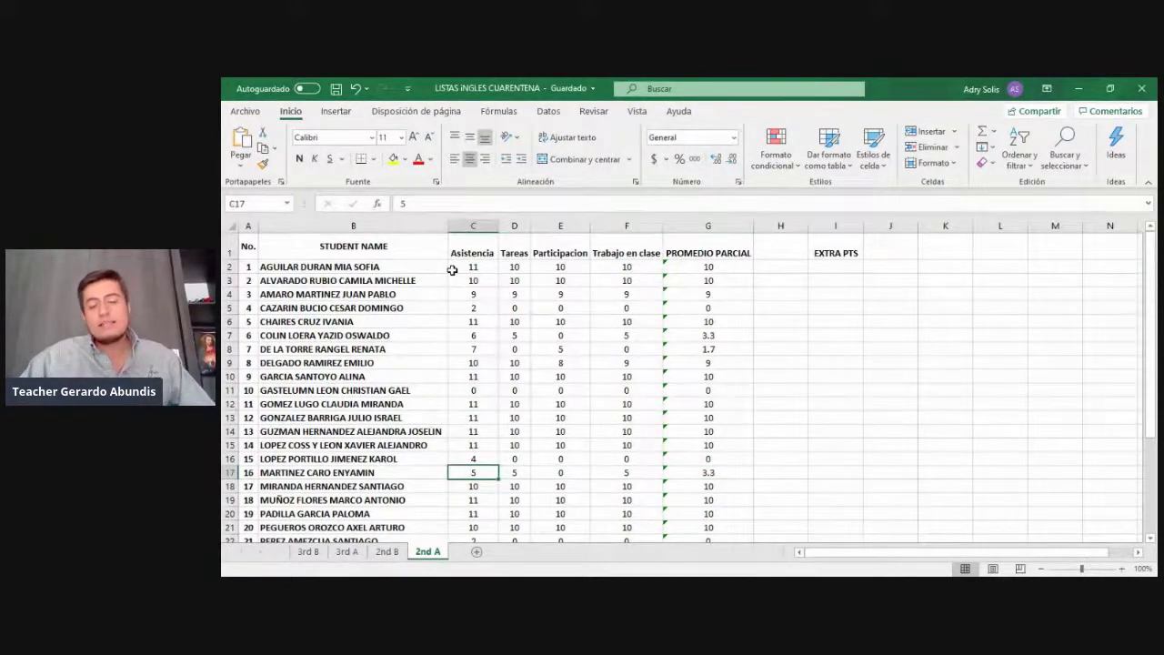
Step: Go over the sixteenth student's category grades and PROMEDIO PARCIAL in row 17 a second time
key(Right)
key(Right)
key(Right)
key(Right)
key(Left)
key(Left)
key(Left)
key(Left)
Step: Recheck the sixteenth student's grades in row 17 once more, from Tareas through PROMEDIO PARCIAL, and return to Asistencia
key(Right)
key(Right)
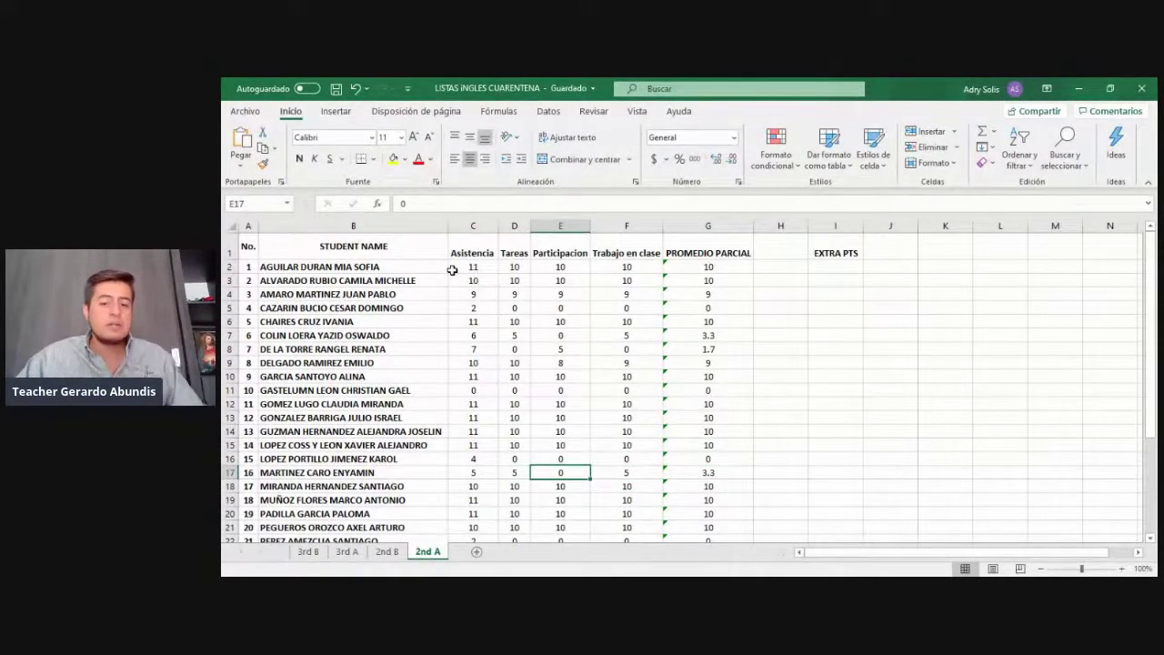
key(Right)
key(Right)
key(Right)
key(Left)
key(Left)
key(Left)
key(Left)
key(Left)
Step: Look over the attendance column below row 17 and return to the seventeenth student in C18
key(Down)
key(Down)
key(Down)
key(Down)
key(Down)
key(Down)
key(Down)
key(Down)
key(Down)
key(Down)
key(Up)
key(Up)
key(Up)
key(Up)
key(Up)
key(Up)
key(Up)
key(Up)
key(Up)
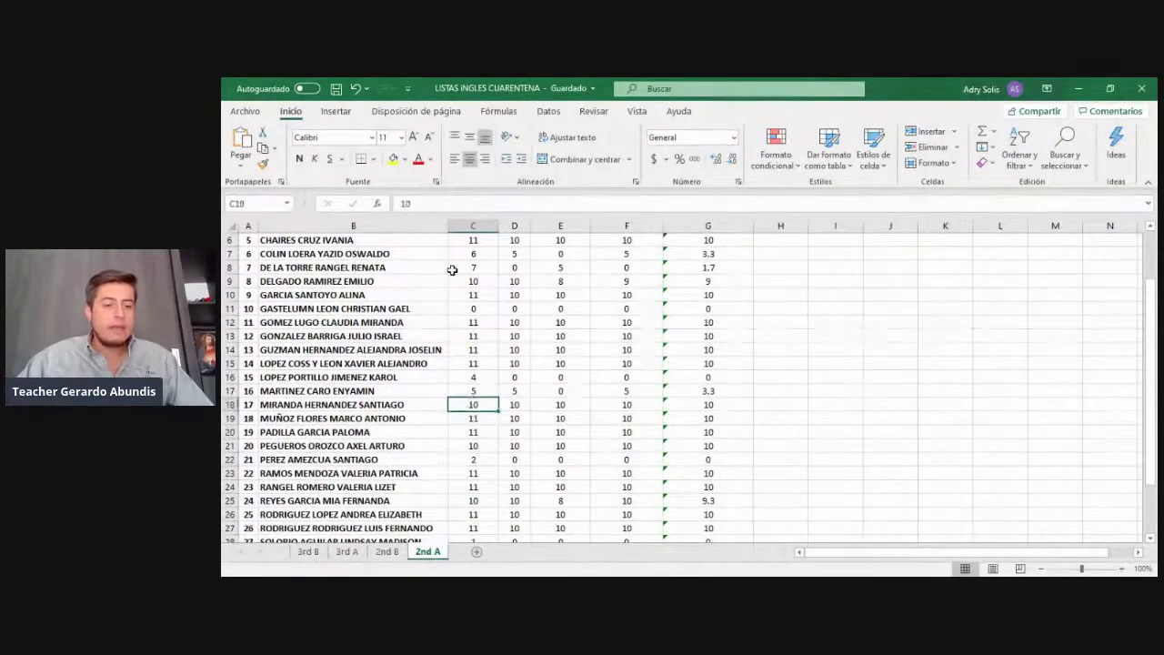
Step: Review the seventeenth student's category grades and PROMEDIO PARCIAL in row 18, and go to the eighteenth student's attendance in C19
key(Right)
key(Right)
key(Right)
key(Right)
key(Down)
key(Left)
key(Left)
key(Left)
key(Left)
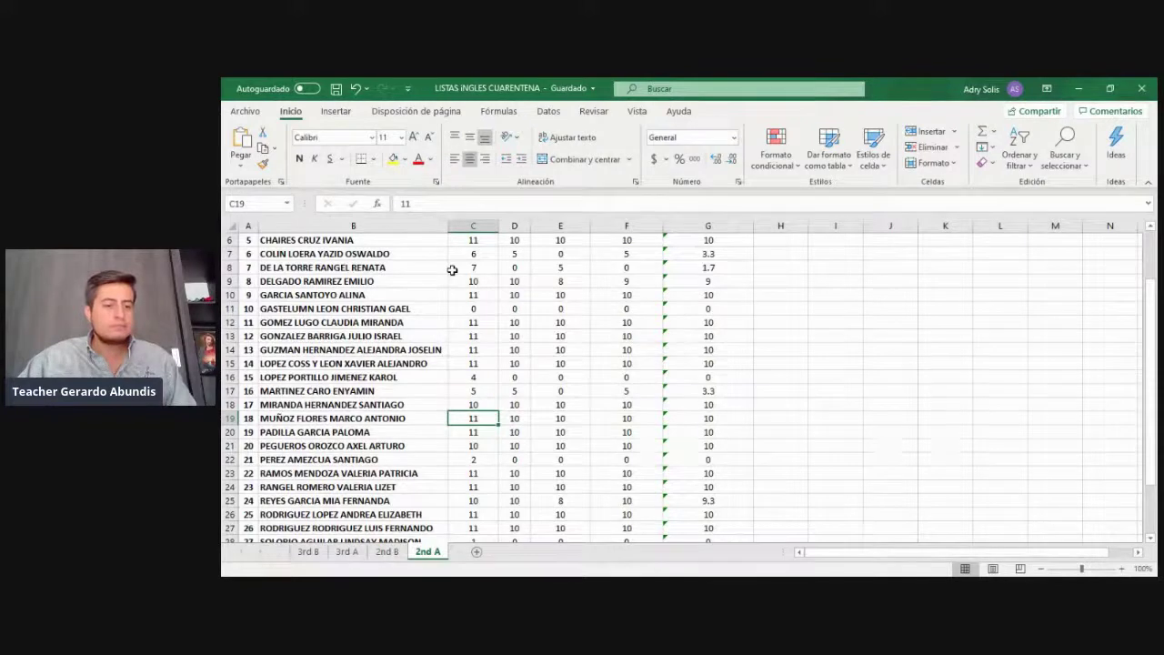
Step: Check the attendance of the nineteenth to twenty-first students in C20 to C22
key(Return)
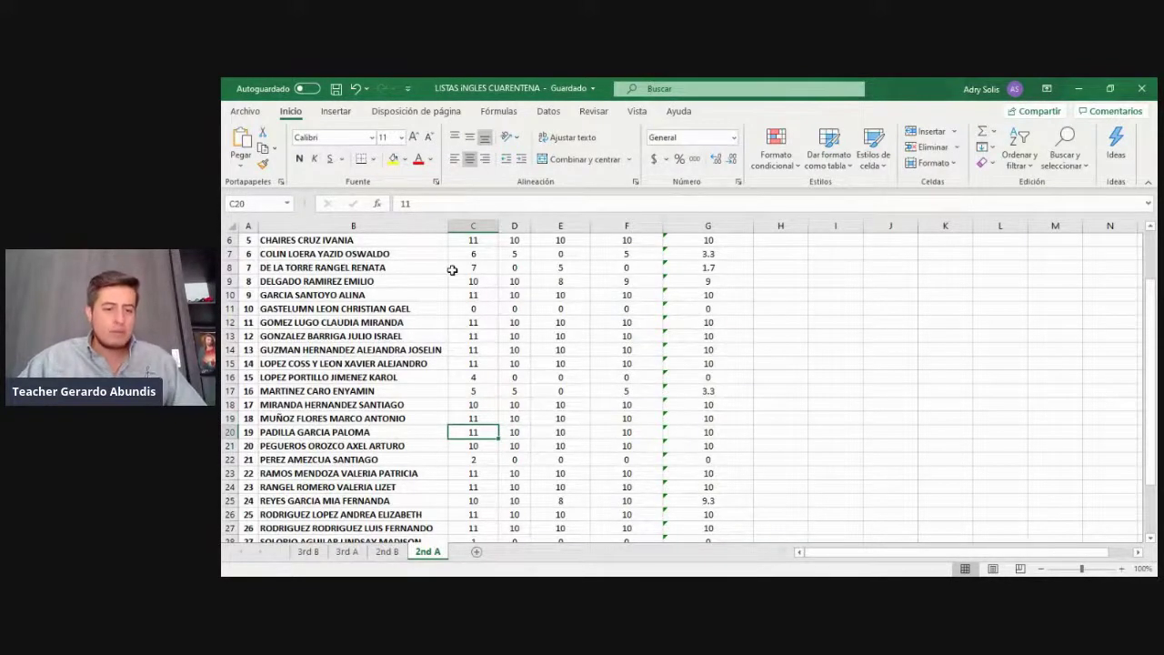
key(Down)
key(Down)
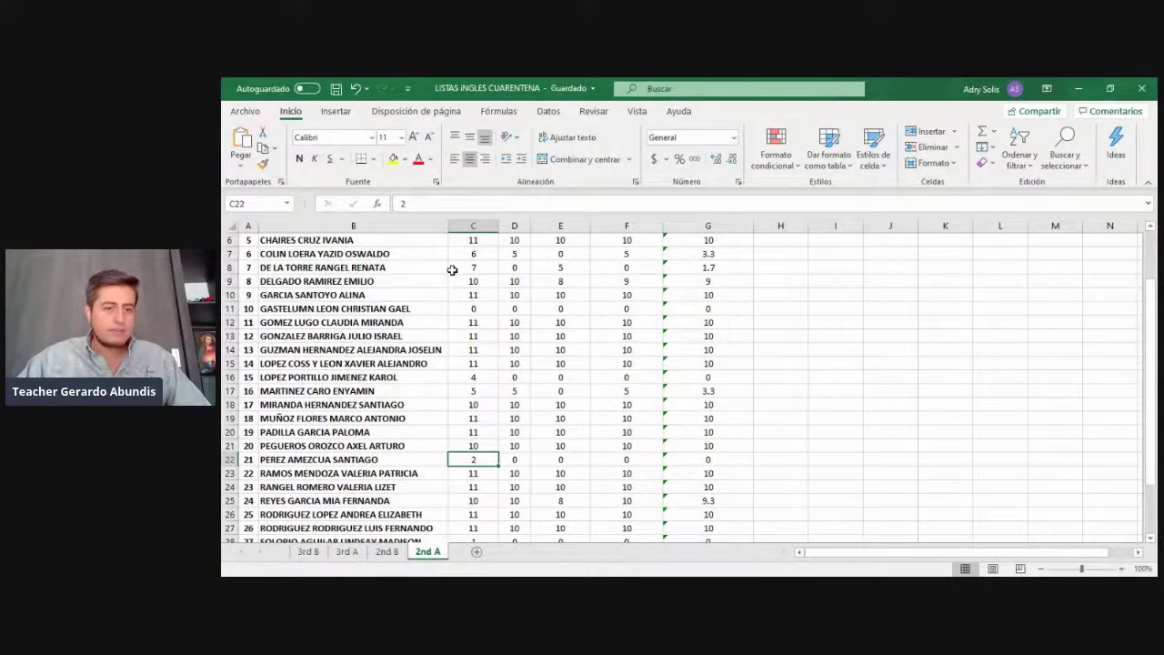
Step: Review the twenty-first student's category grades and PROMEDIO PARCIAL in row 22, returning to the attendance in C22
key(Right)
key(Right)
key(Right)
key(Right)
key(Right)
key(Left)
key(Left)
key(Left)
key(Left)
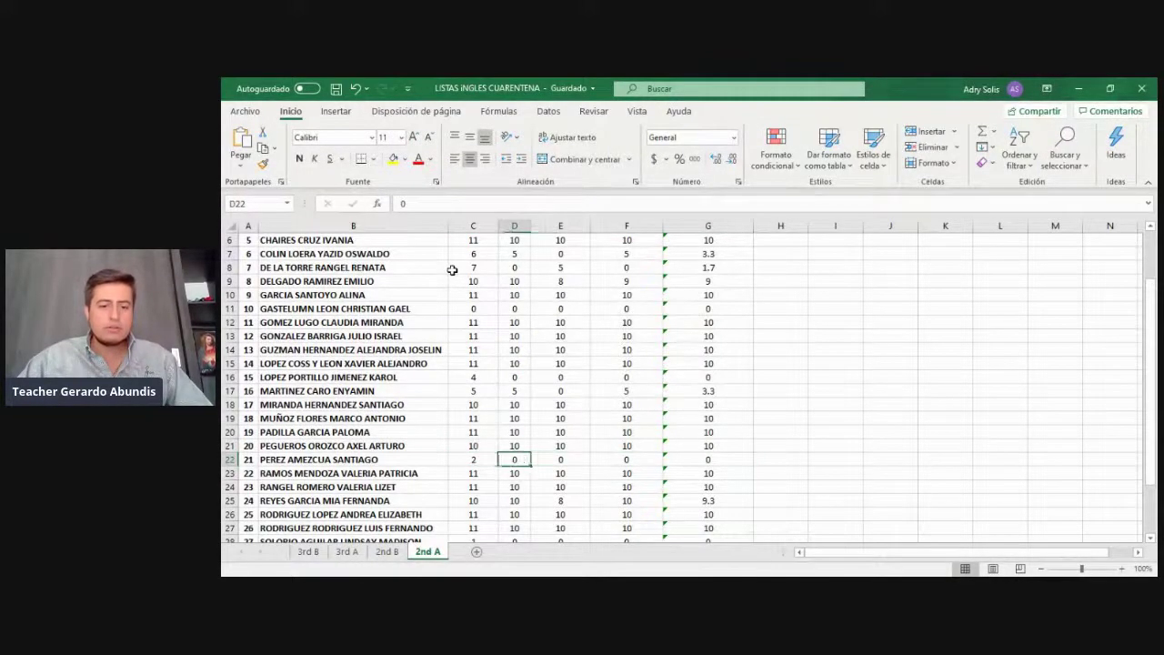
key(Left)
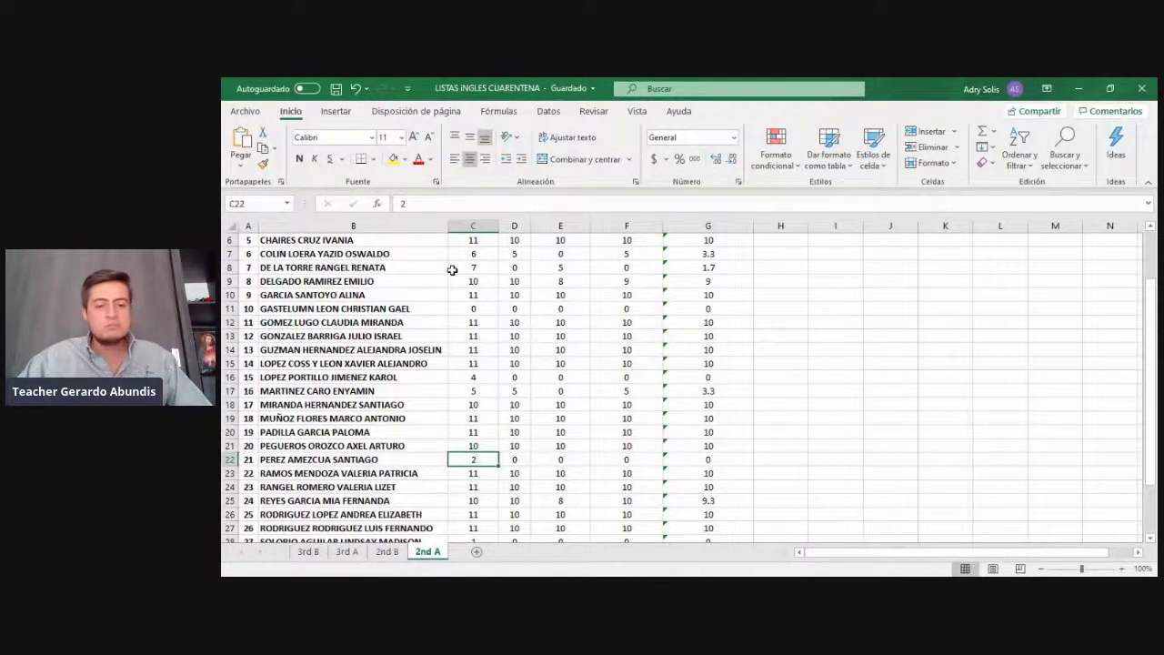
Step: Go over the twenty-first student's category grades and PROMEDIO PARCIAL in row 22 a second time
key(Right)
key(Right)
key(Right)
key(Right)
key(Left)
key(Left)
key(Left)
key(Left)
key(Down)
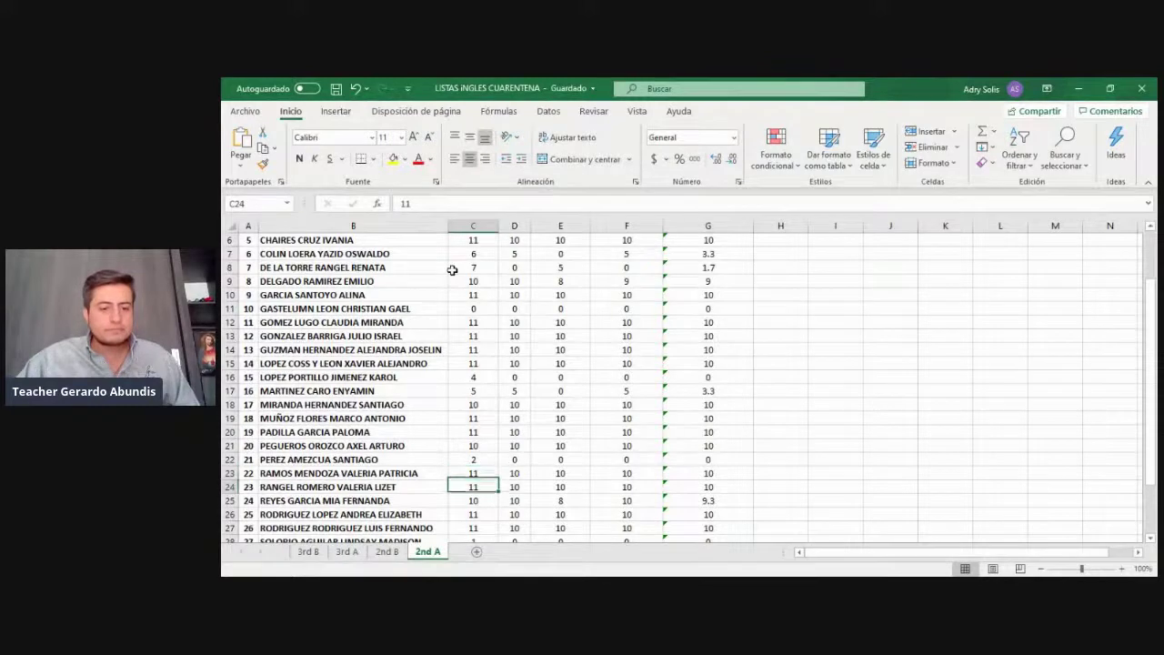
Step: Review the twenty-second student's category grades and PROMEDIO PARCIAL in row 23, and go to the twenty-third student's attendance in C24
key(Right)
key(Right)
key(Right)
key(Right)
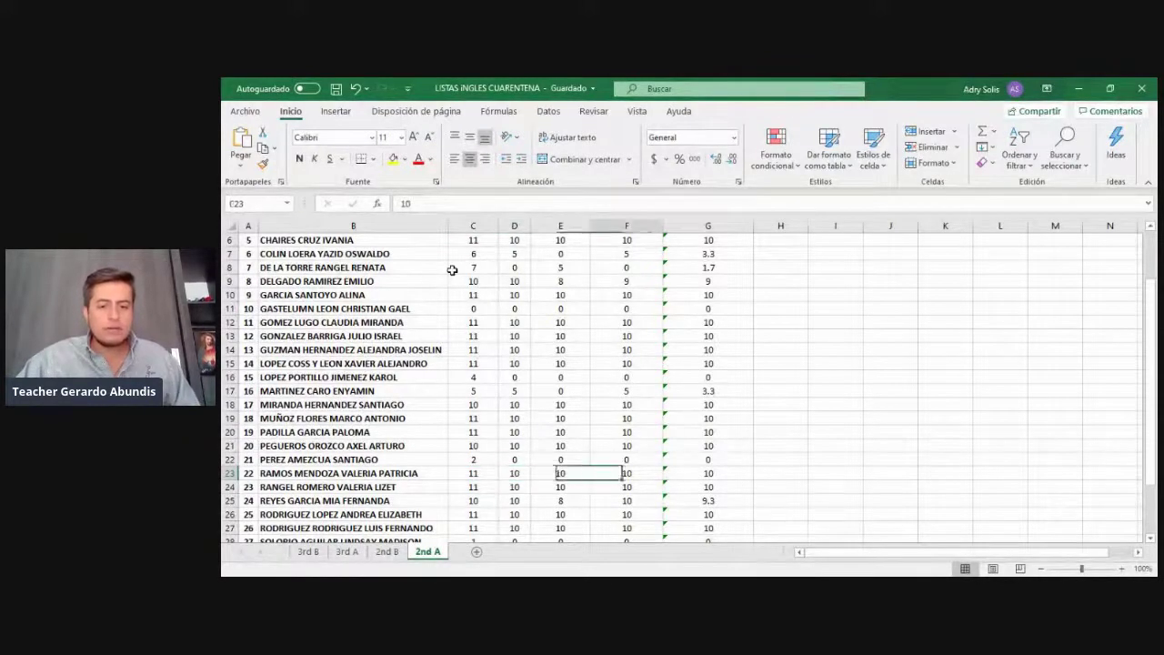
key(Left)
key(Left)
key(Left)
key(Left)
key(Down)
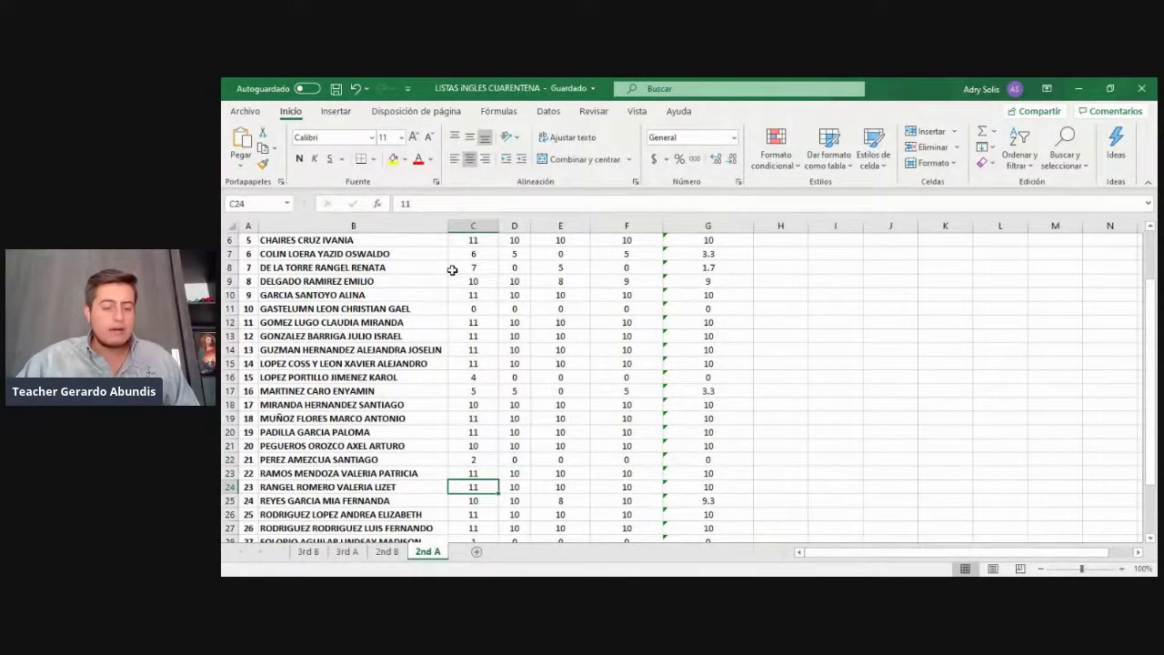
Step: Look over the attendance column to the end of the list and return to the twenty-fourth student in C25
key(Down)
key(Down)
key(Down)
key(Down)
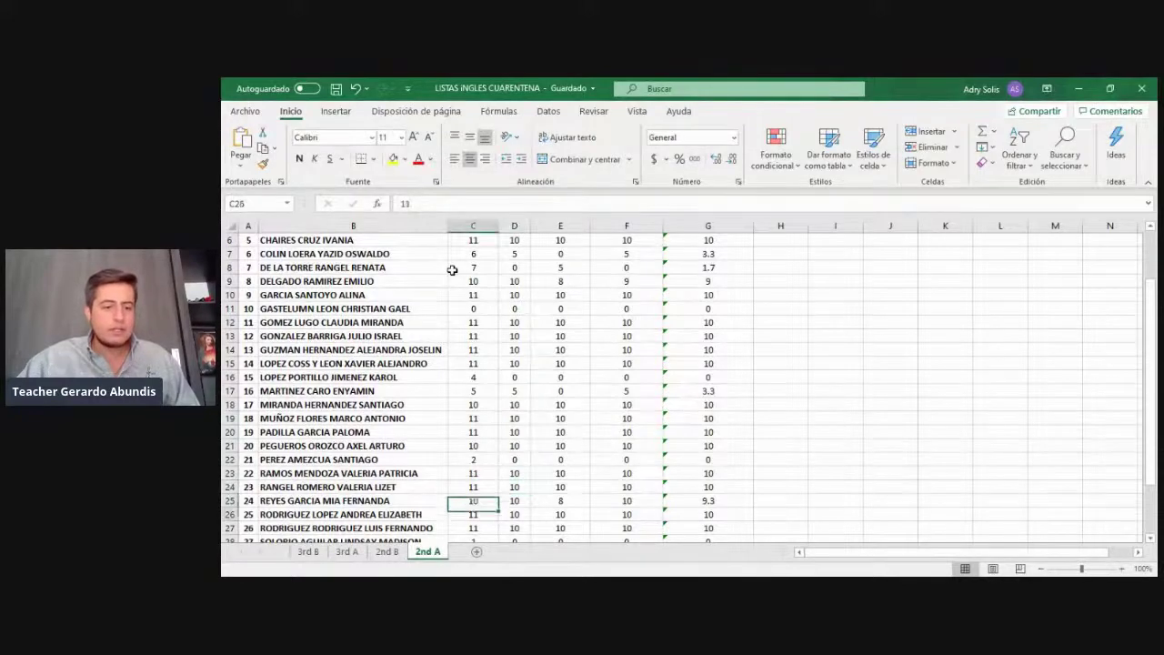
key(Down)
key(Down)
key(Down)
key(Down)
key(Down)
key(Up)
key(Up)
key(Up)
key(Up)
key(Up)
key(Up)
key(Up)
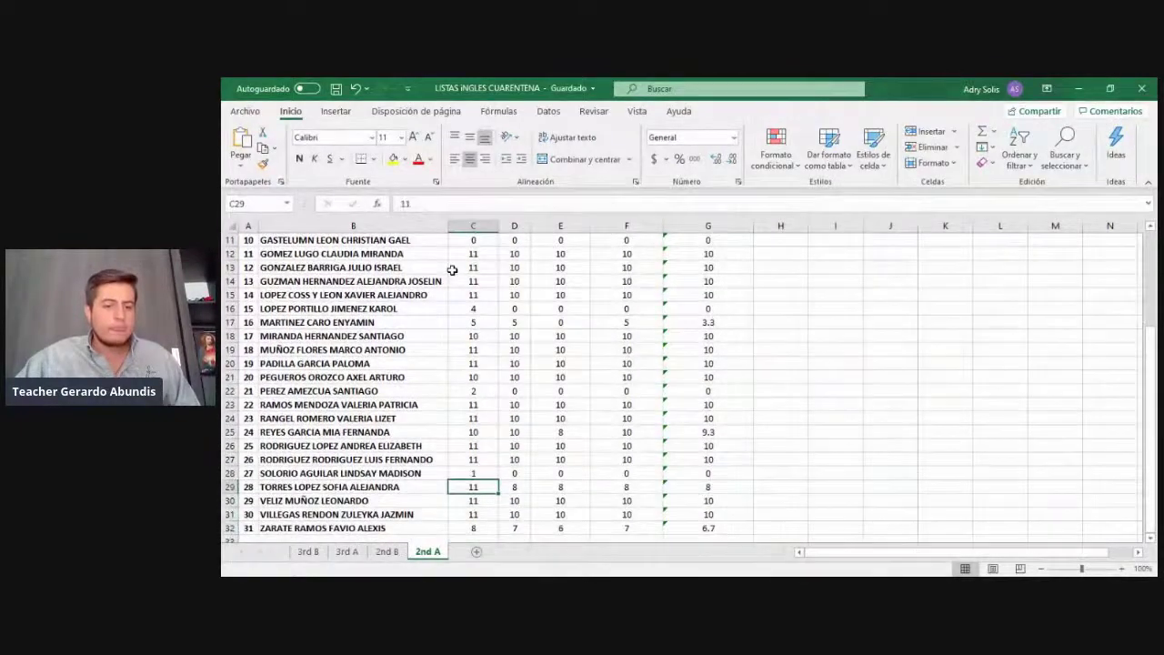
key(Up)
Step: Review the twenty-fourth student's attendance, category grades and PROMEDIO PARCIAL in row 25
key(Right)
key(Right)
key(Right)
key(Right)
key(Left)
key(Left)
key(Left)
key(Left)
Step: Check the attendance of the twenty-fifth to twenty-seventh students in C26 to C28
key(Down)
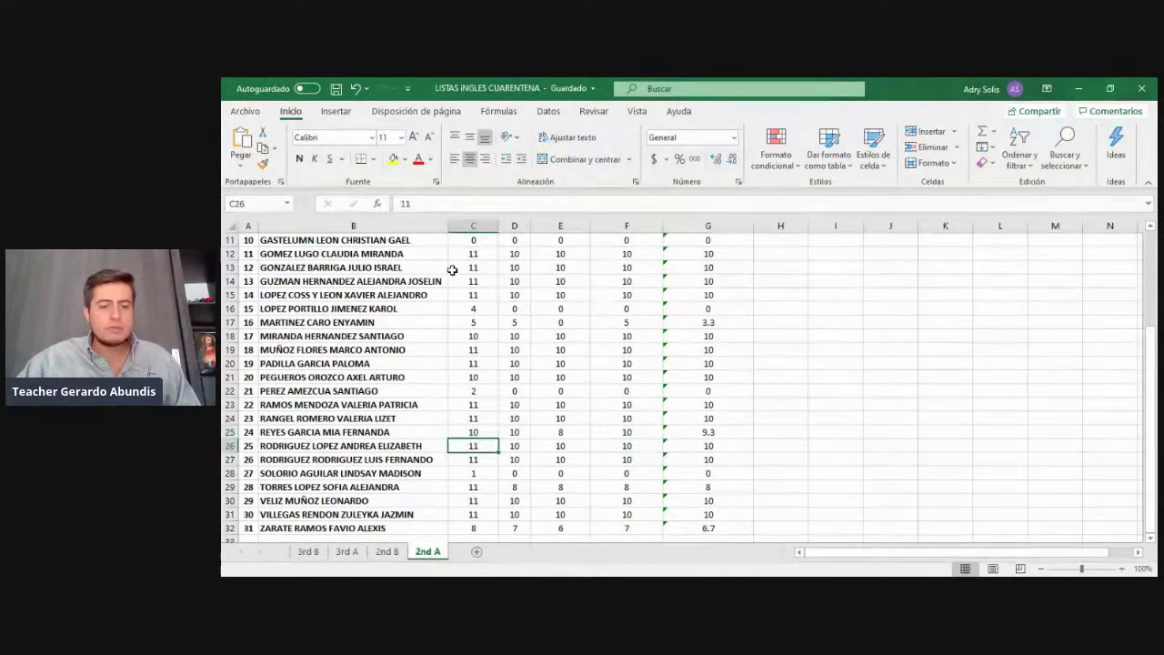
key(Down)
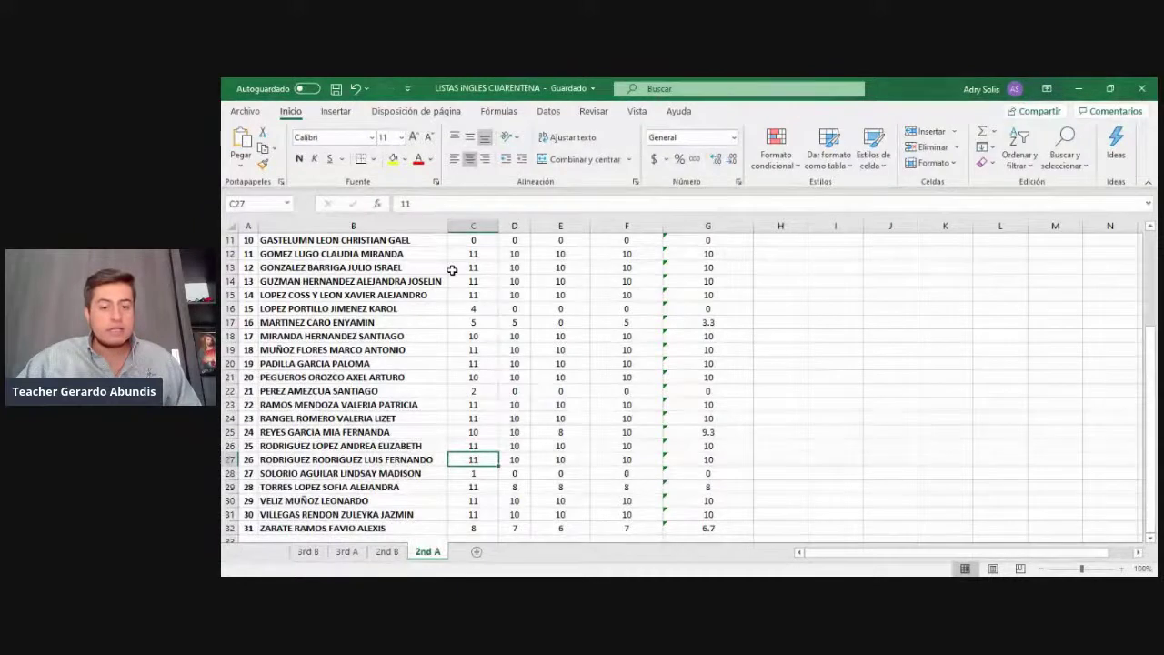
key(Down)
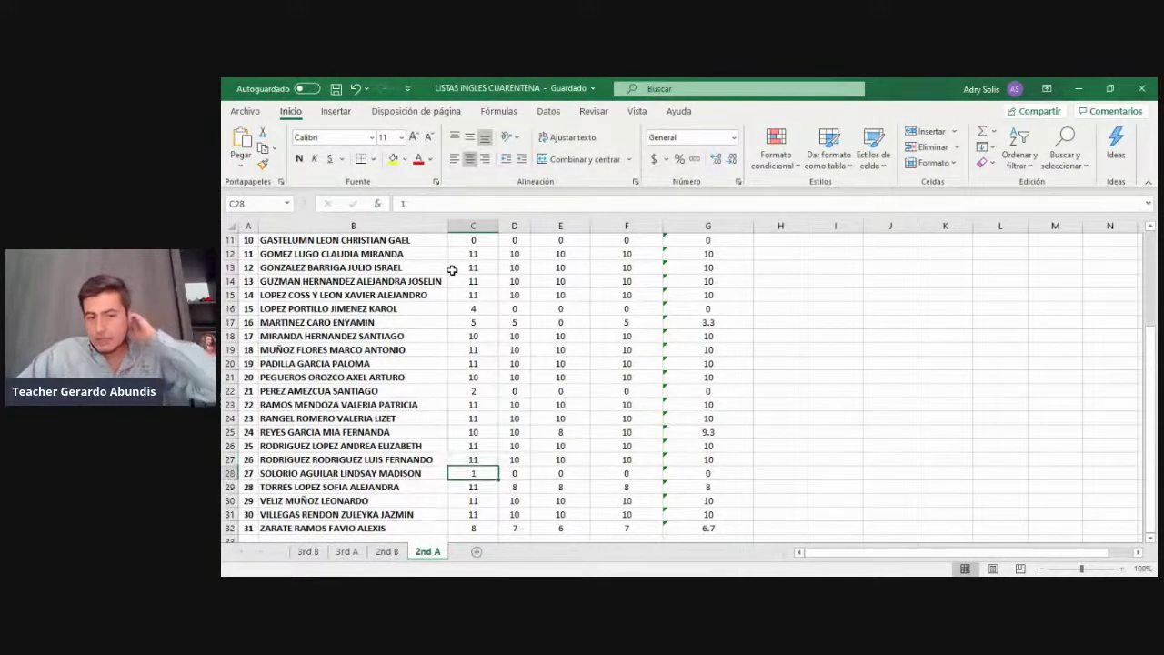
Step: Review the twenty-seventh student's attendance, category grades and PROMEDIO PARCIAL in row 28
key(Right)
key(Right)
key(Right)
key(Right)
key(Right)
key(Left)
key(Left)
key(Left)
key(Left)
key(Left)
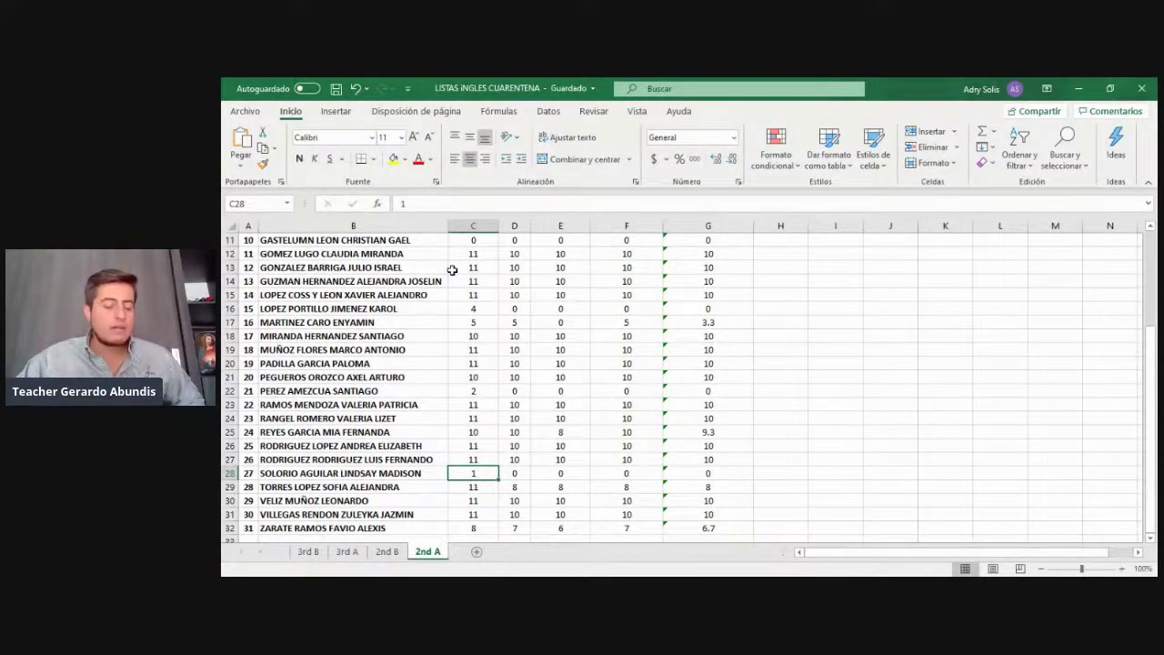
Step: Review the twenty-eighth student's attendance and category grades in row 29
key(Down)
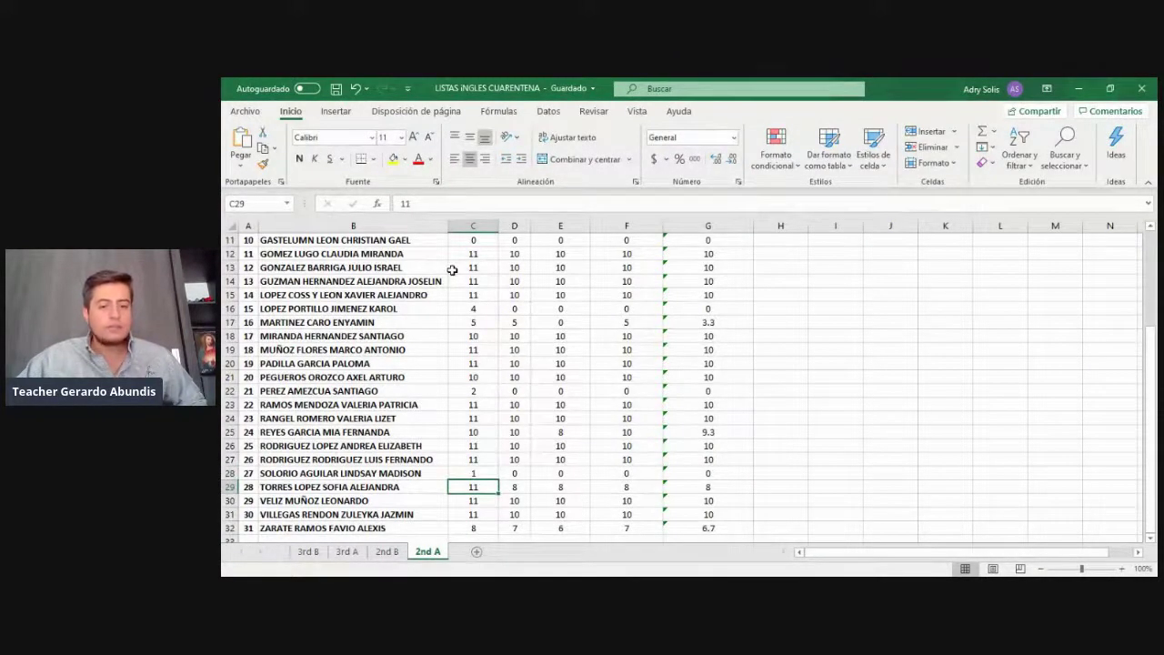
key(Right)
key(Right)
key(Right)
key(Left)
key(Left)
key(Left)
Step: Check the attendance of the last three students in C30 to C32
key(Down)
key(Down)
key(Down)
key(Down)
key(Down)
key(Down)
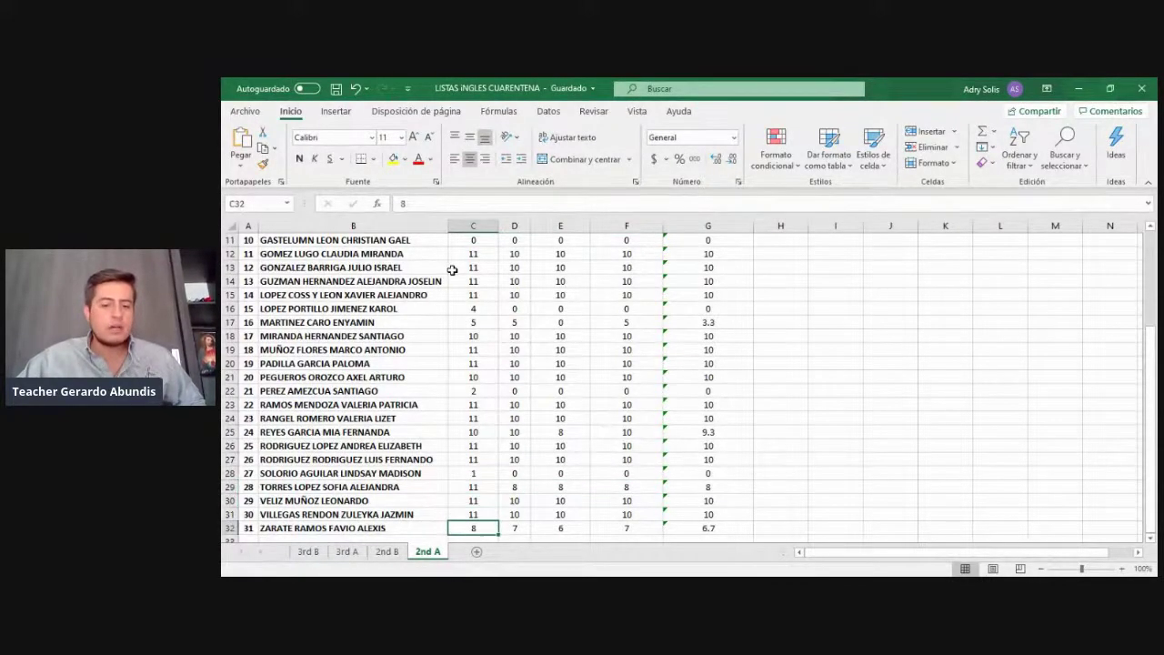
key(Up)
key(Up)
key(Up)
key(Up)
key(Up)
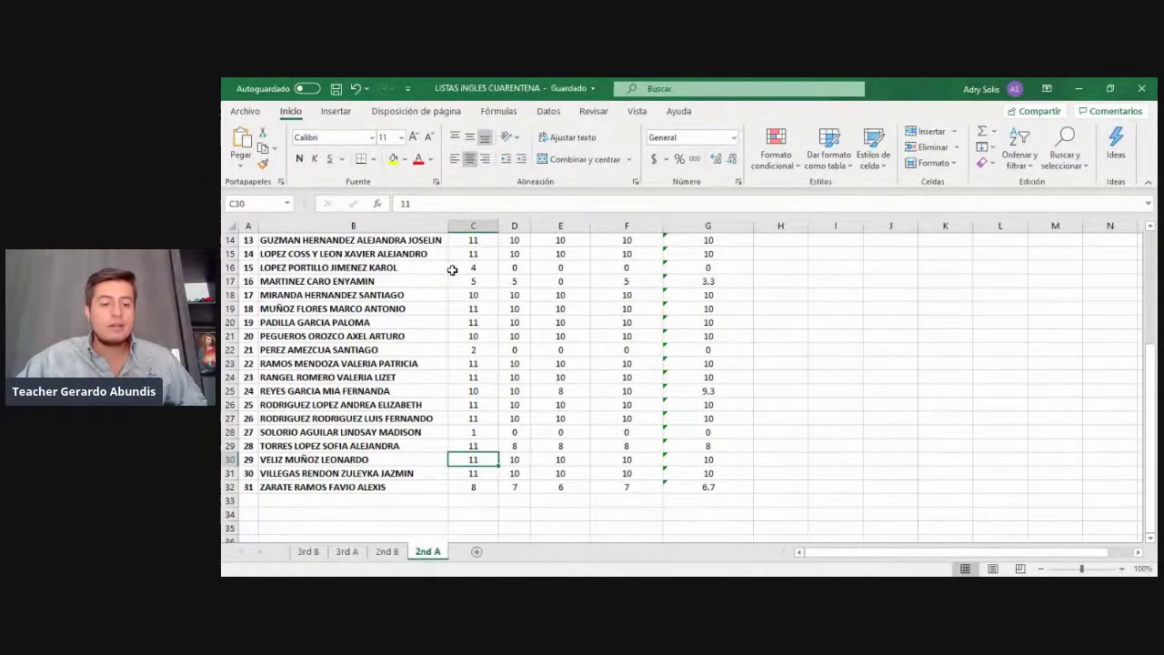
key(Down)
key(Down)
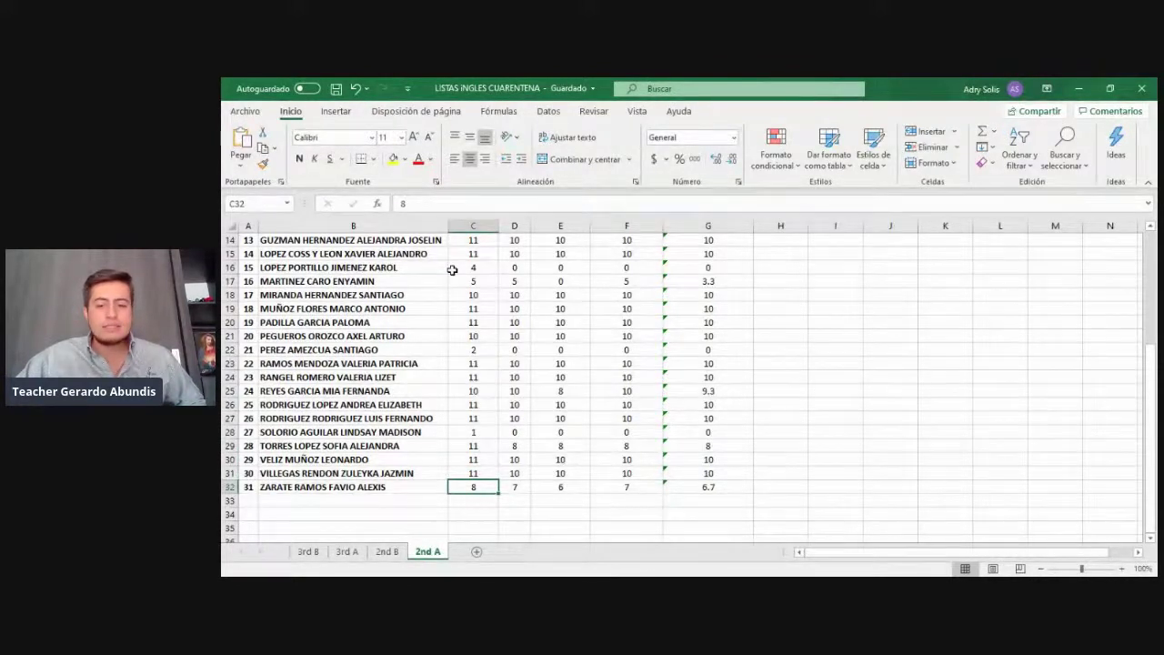
Step: Review the last student's category grades and PROMEDIO PARCIAL in row 32
key(Right)
key(Right)
key(Right)
key(Right)
key(Left)
key(Left)
key(Left)
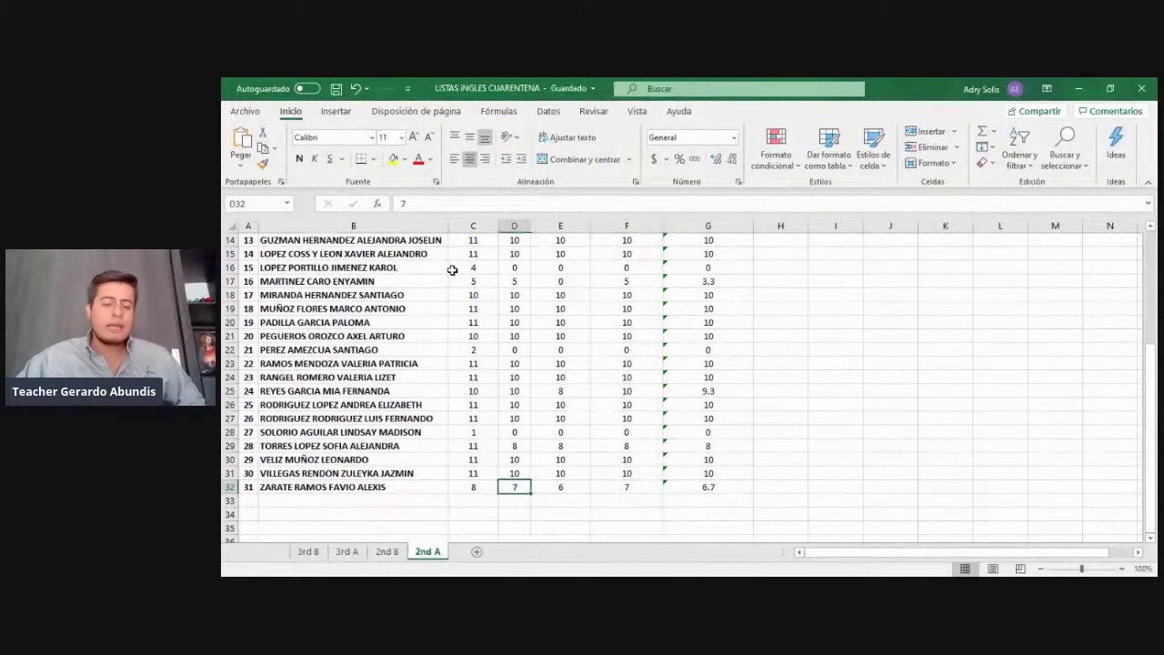
Step: Return from the last student's row to the Asistencia header in C1 of the 2nd A list
key(Up)
key(Left)
key(Up)
key(Up)
key(Up)
key(Up)
key(Up)
key(Up)
key(Up)
key(Up)
key(Up)
key(Up)
key(Up)
key(Up)
key(Up)
key(Up)
key(Up)
key(Up)
key(Up)
key(Up)
key(Up)
key(Up)
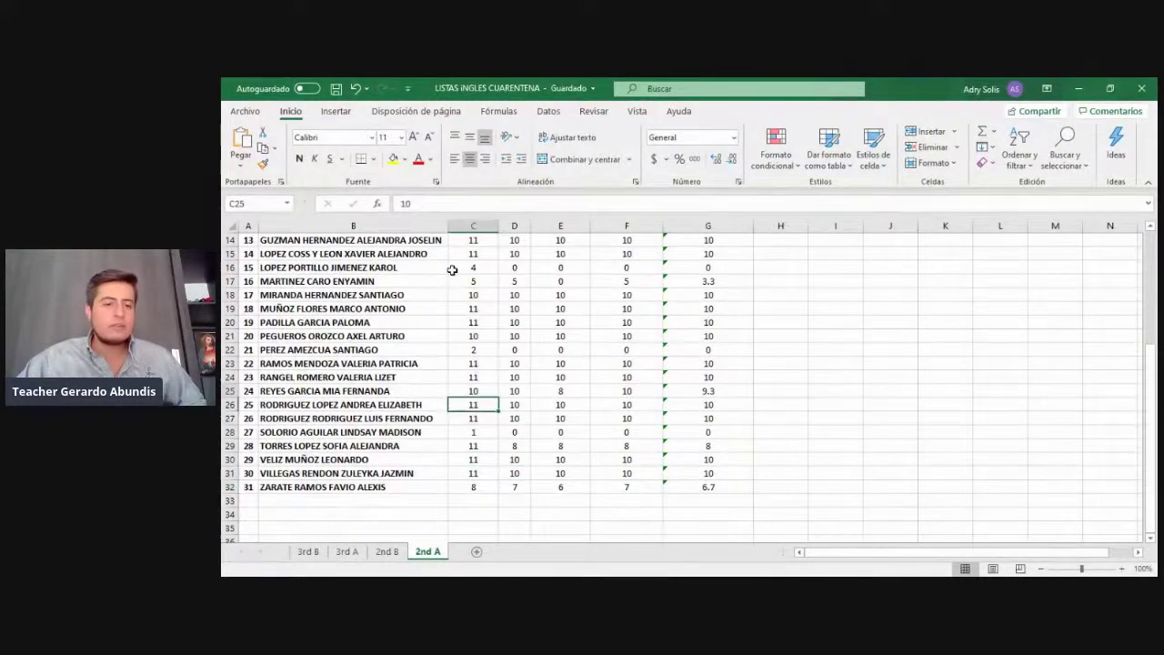
key(Up)
key(Up)
key(Up)
key(Up)
key(Up)
key(Up)
key(Up)
key(Up)
key(Up)
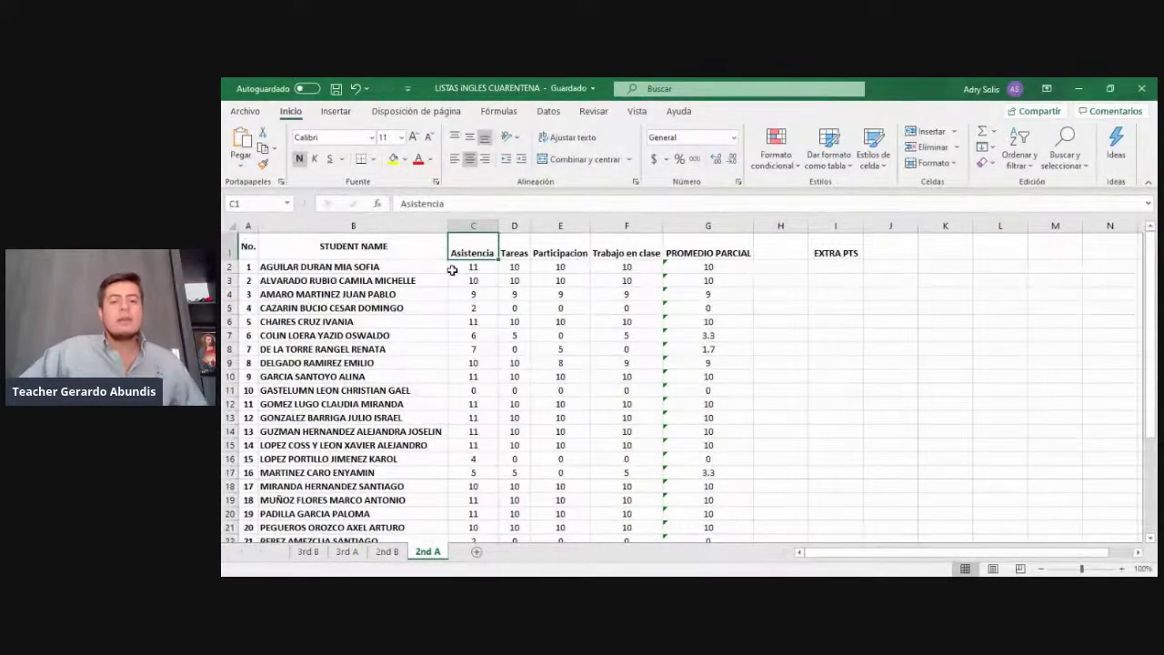